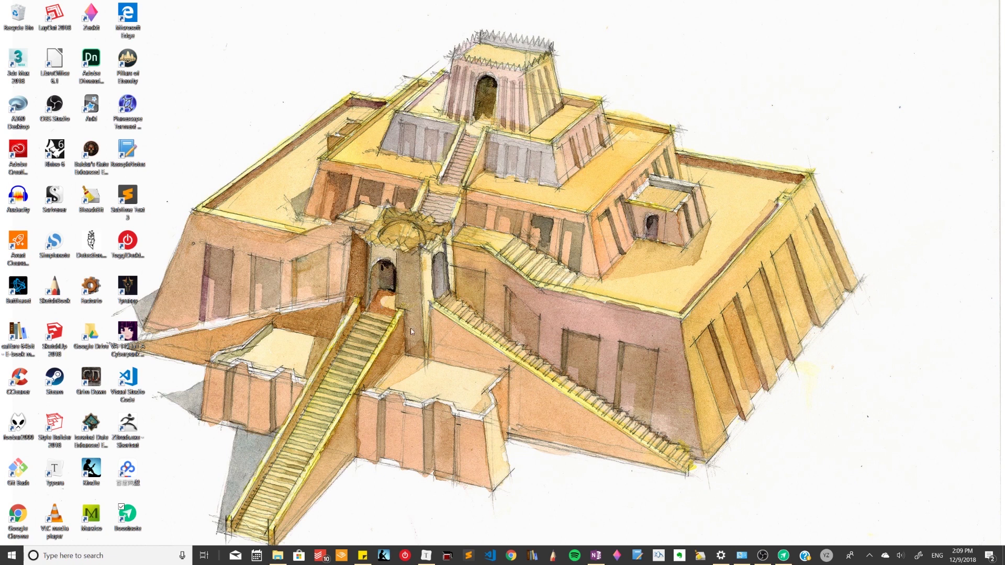
# Step: Launch Boostnote, nudge its window higher, and click into the javascript note's first code fence
pyautogui.doubleClick(127, 514)
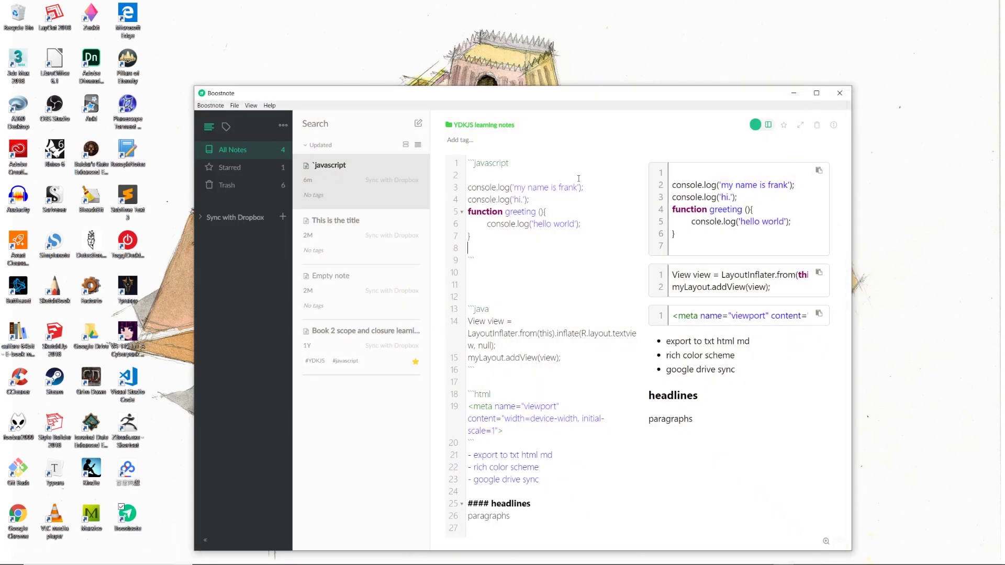
pyautogui.moveTo(624, 99); pyautogui.dragTo(629, 82)
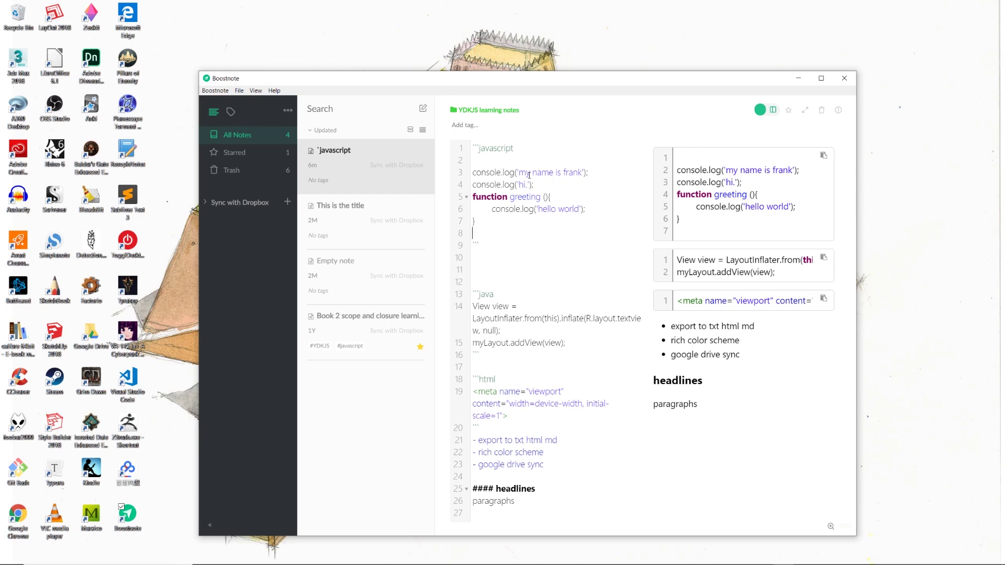
pyautogui.click(491, 148)
# Step: Select the JavaScript code lines and the fence line, then put the cursor on empty line 24
pyautogui.moveTo(484, 158); pyautogui.dragTo(502, 232)
pyautogui.click(502, 233)
pyautogui.tripleClick(501, 150)
pyautogui.press('Right')
pyautogui.click(524, 474)
pyautogui.click(243, 91)
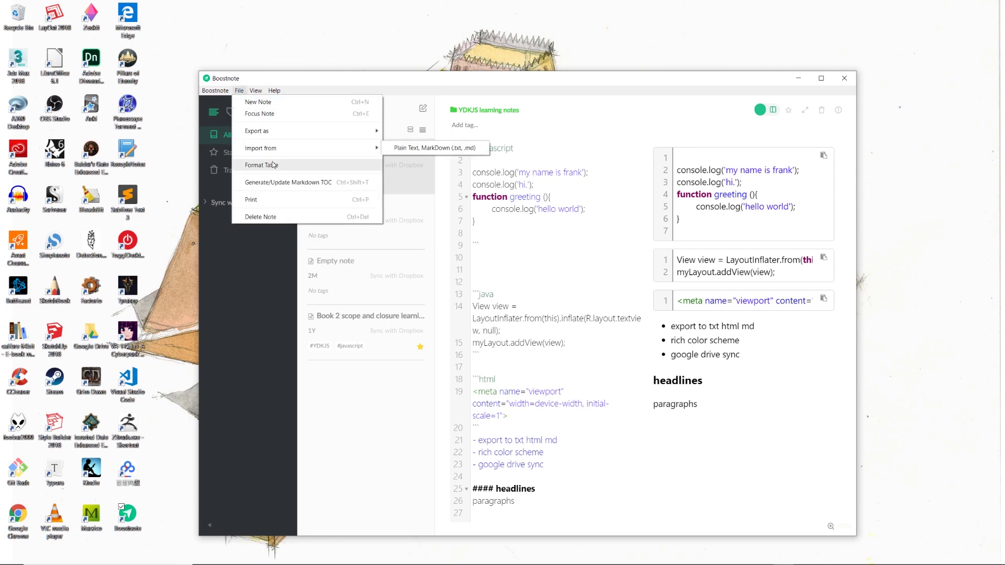
pyautogui.moveTo(366, 131)
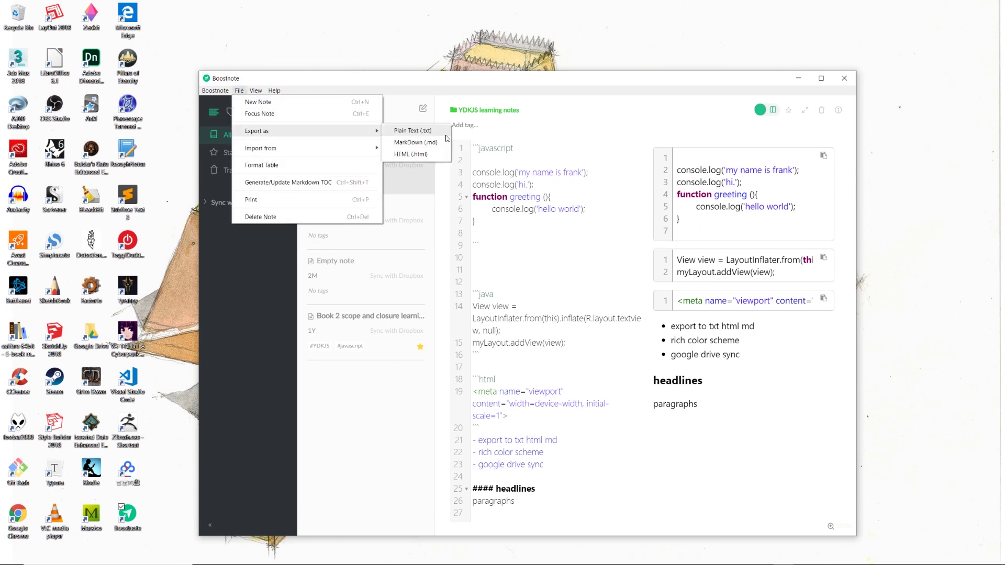
pyautogui.click(433, 154)
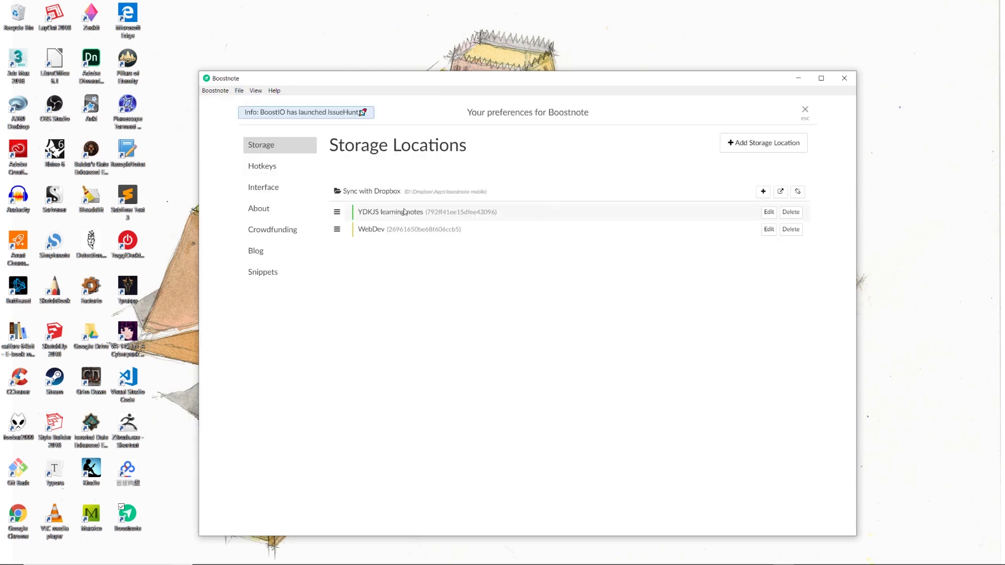
pyautogui.click(805, 109)
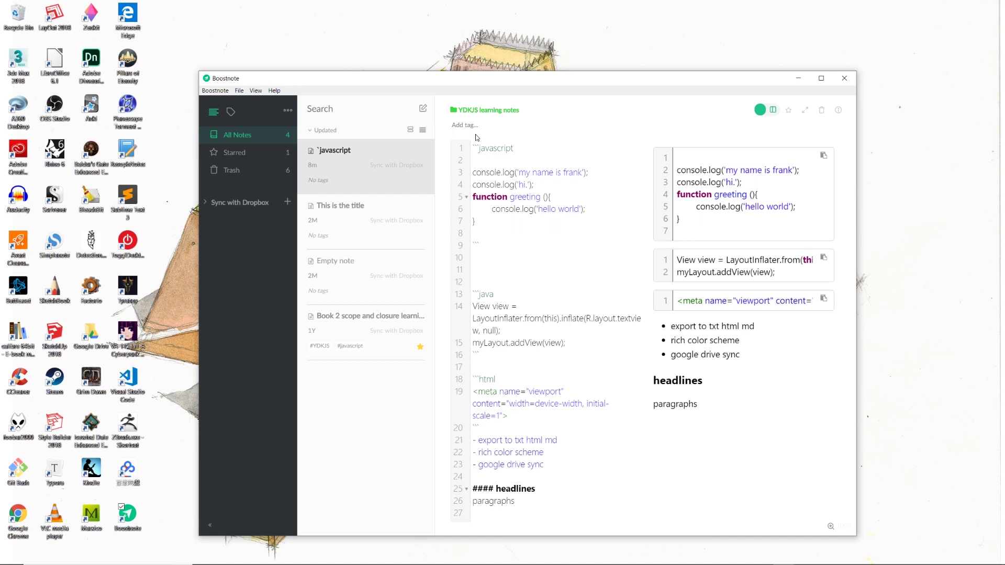
pyautogui.click(215, 90)
# Step: Set Boostnote's Interface Theme to Solarized Dark in Preferences and save it
pyautogui.click(238, 105)
pyautogui.click(278, 189)
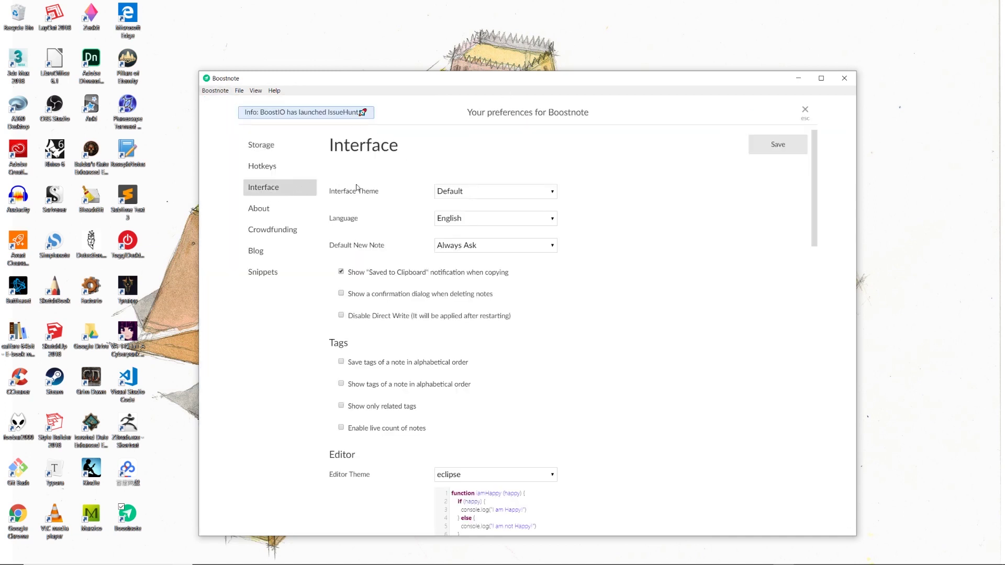
pyautogui.click(466, 195)
pyautogui.click(482, 213)
pyautogui.click(492, 193)
pyautogui.click(486, 239)
pyautogui.click(764, 152)
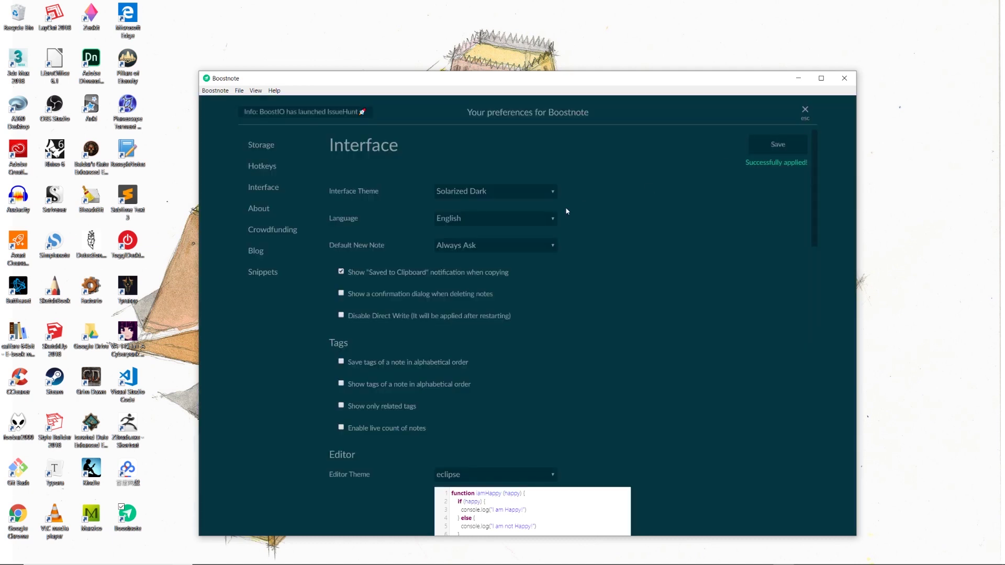
# Step: Set the Code Block Theme to monokai and save the preferences
pyautogui.scroll(-5, 568, 211)
pyautogui.scroll(-9, 453, 226)
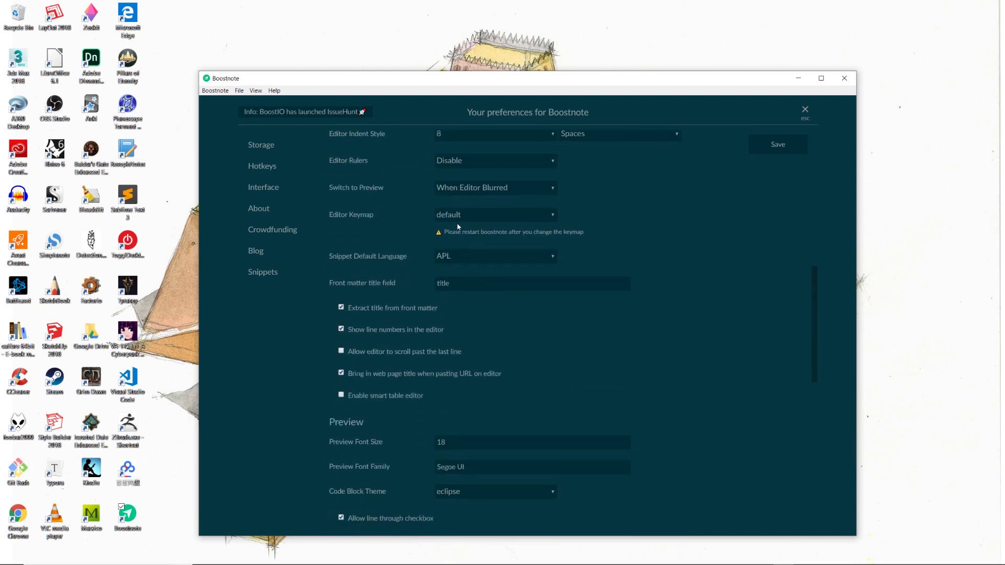
pyautogui.scroll(12, 506, 240)
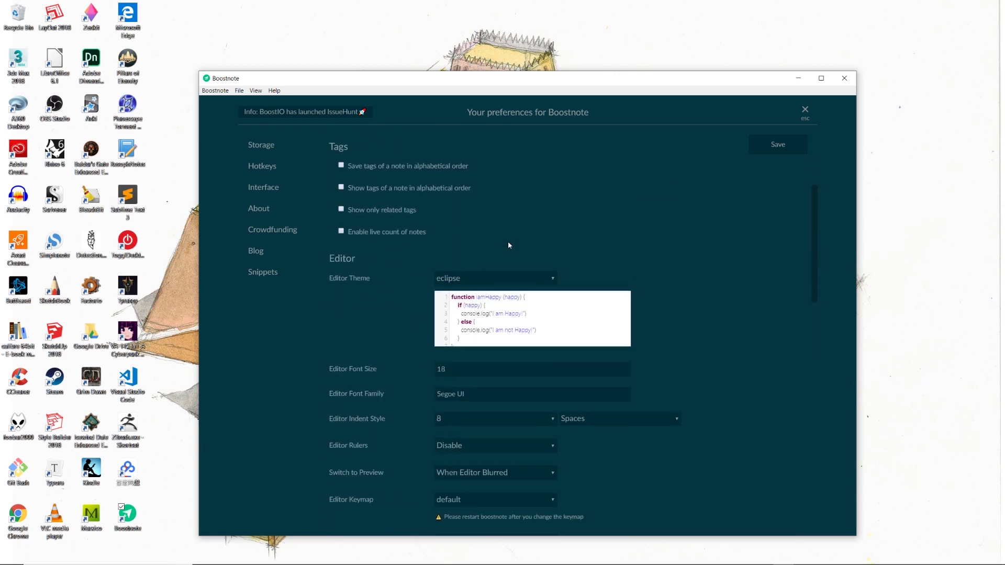
pyautogui.click(507, 278)
pyautogui.scroll(-12, 508, 314)
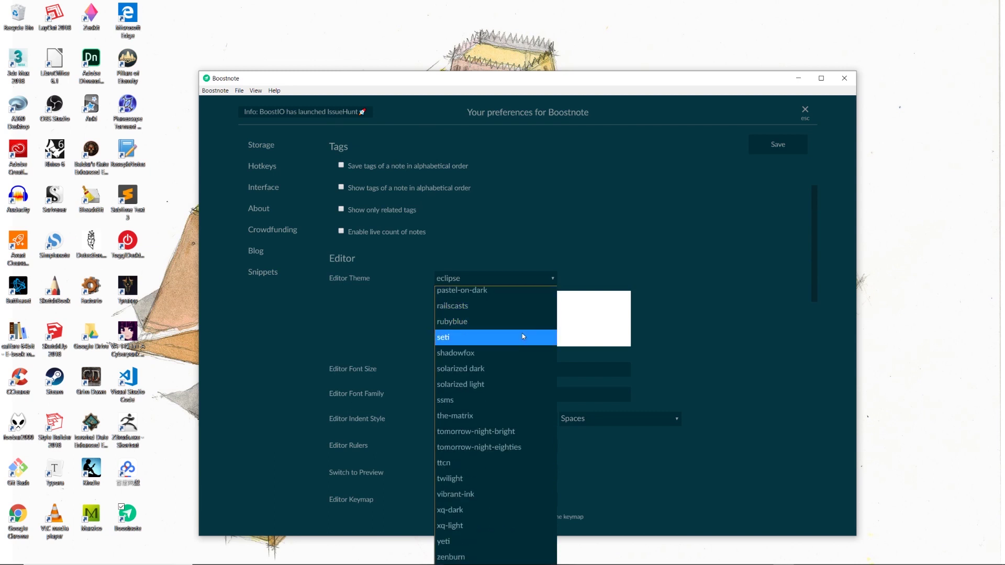
pyautogui.scroll(-1, 533, 256)
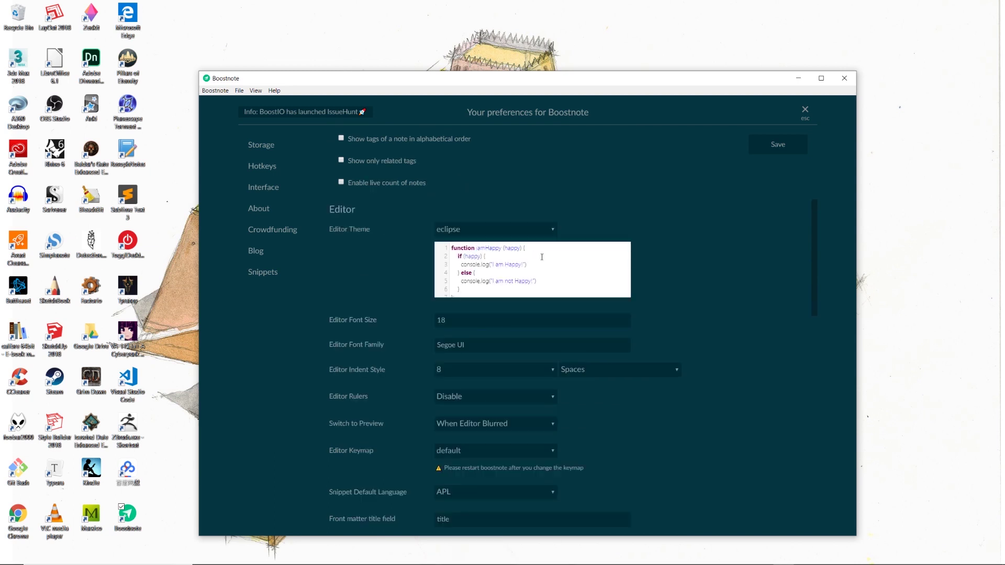
pyautogui.scroll(-8, 532, 259)
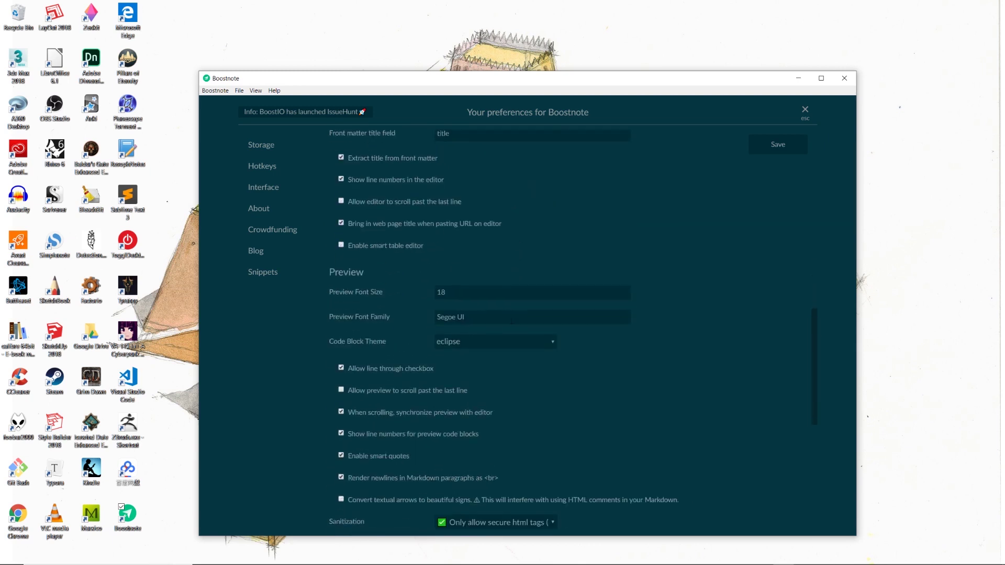
pyautogui.scroll(8, 500, 314)
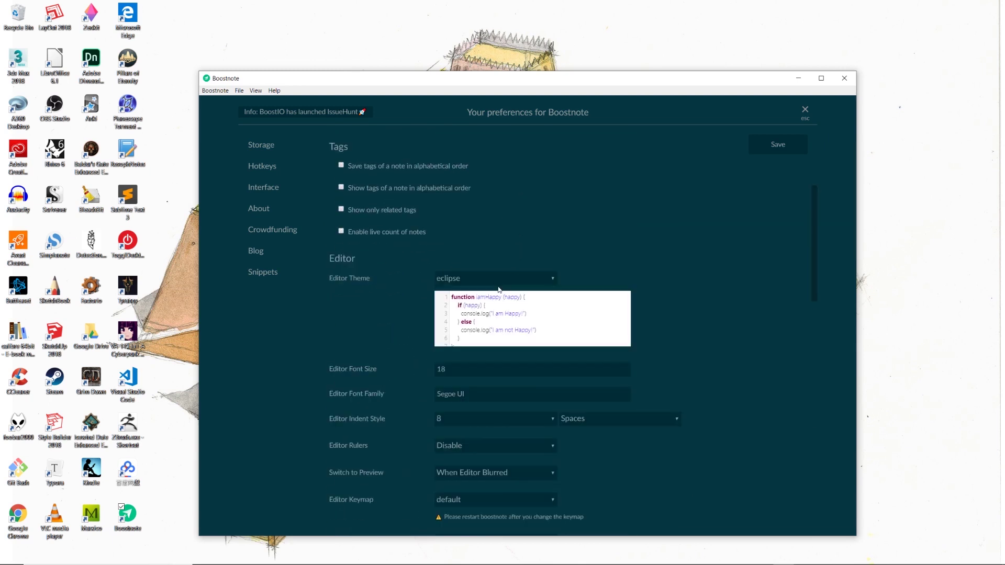
pyautogui.click(510, 279)
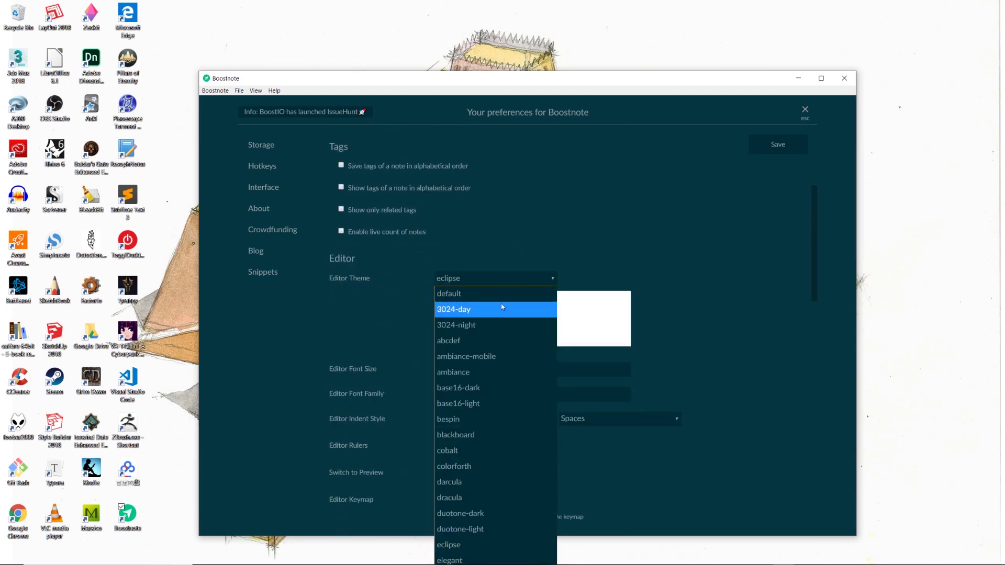
pyautogui.scroll(-7, 576, 366)
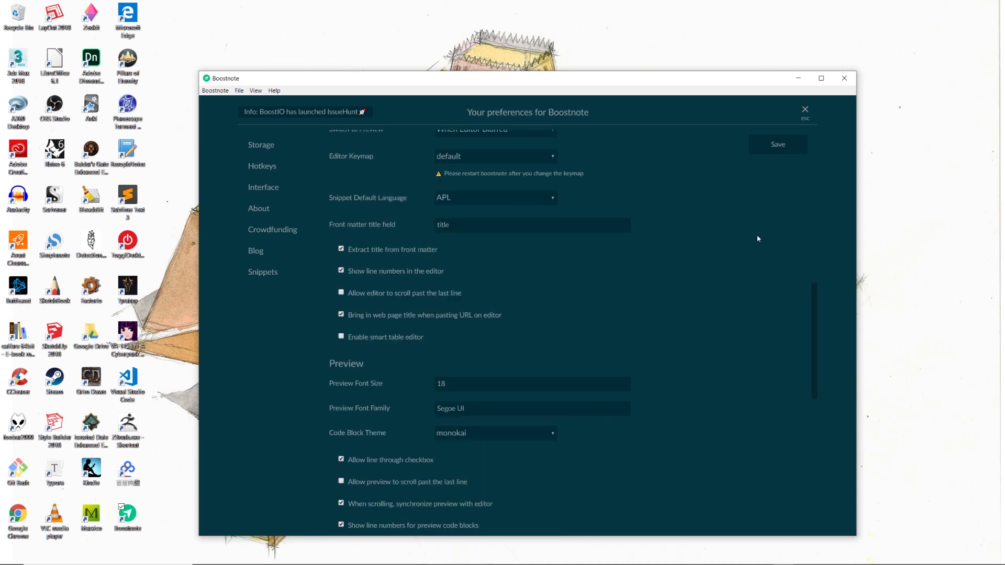
pyautogui.click(786, 149)
# Step: Leave Boostnote's Preferences page with Esc
pyautogui.press('Escape')
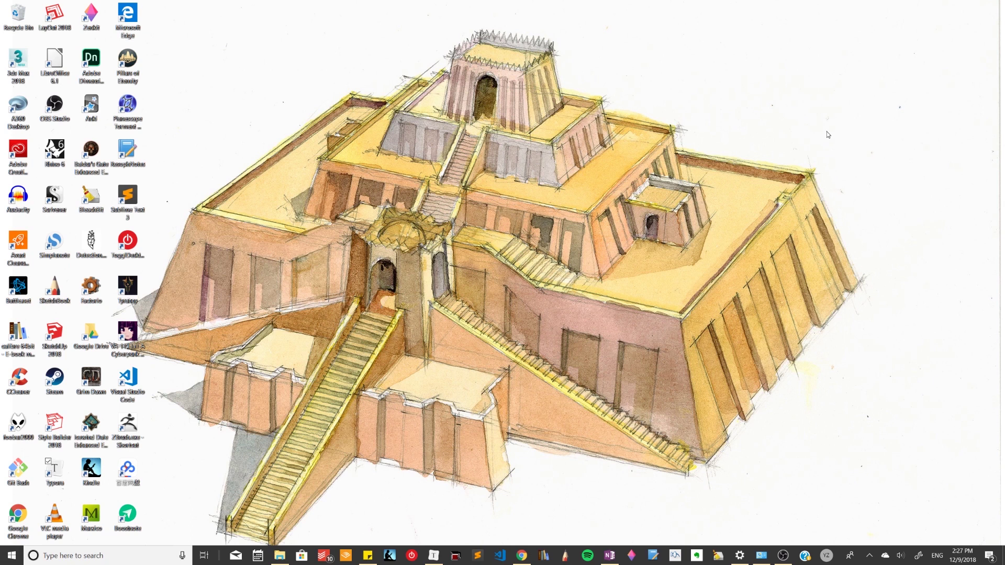
# Step: Bring up the Typora Python learning notes and scroll through them
pyautogui.click(433, 555)
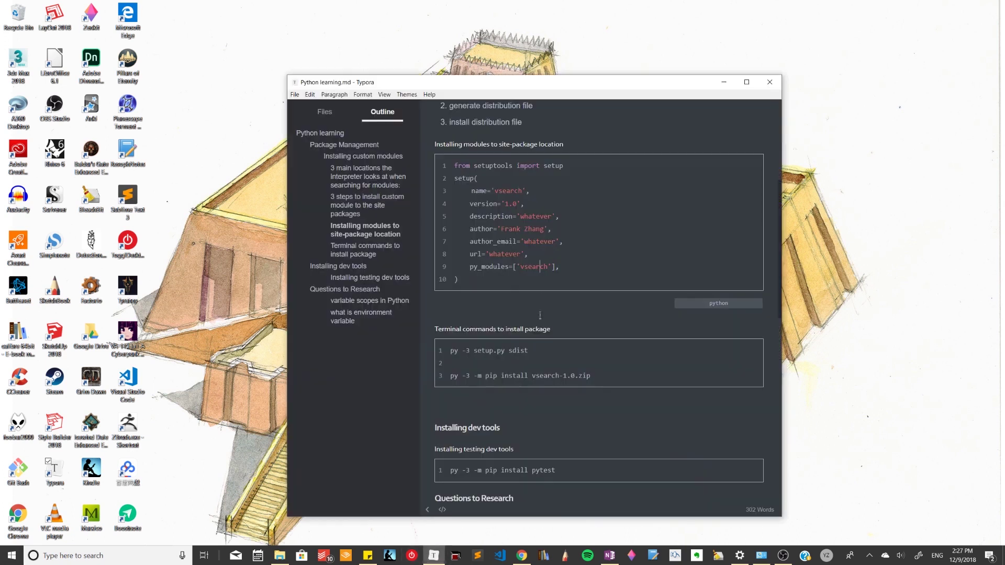
pyautogui.scroll(5, 539, 315)
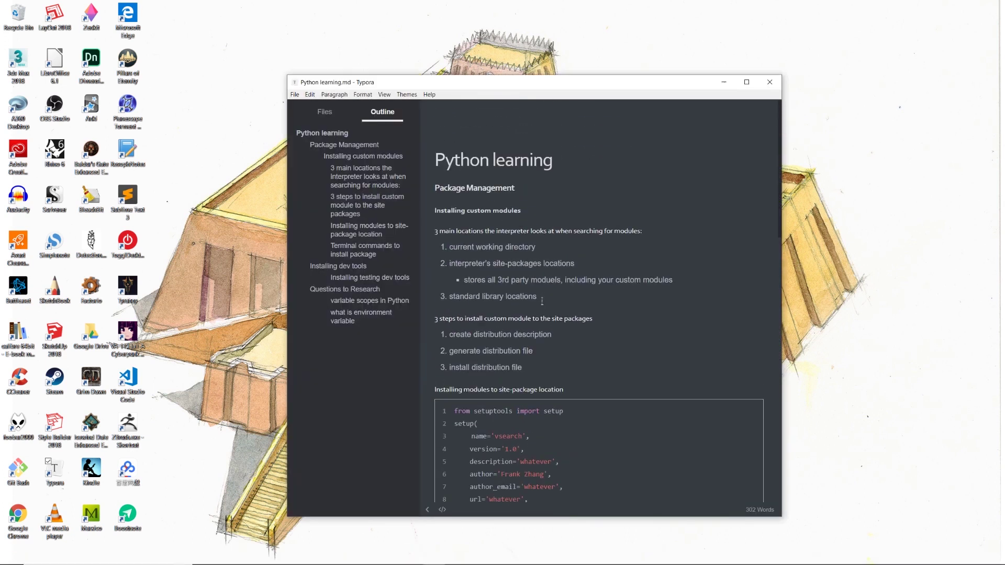
pyautogui.scroll(-3, 542, 301)
pyautogui.scroll(3, 541, 300)
pyautogui.scroll(-2, 532, 320)
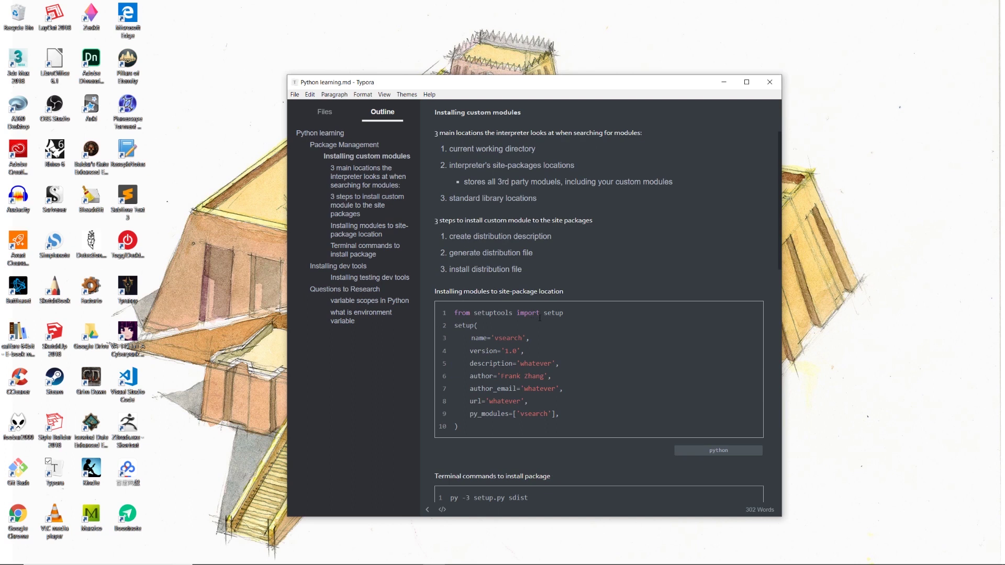
pyautogui.scroll(-1, 539, 317)
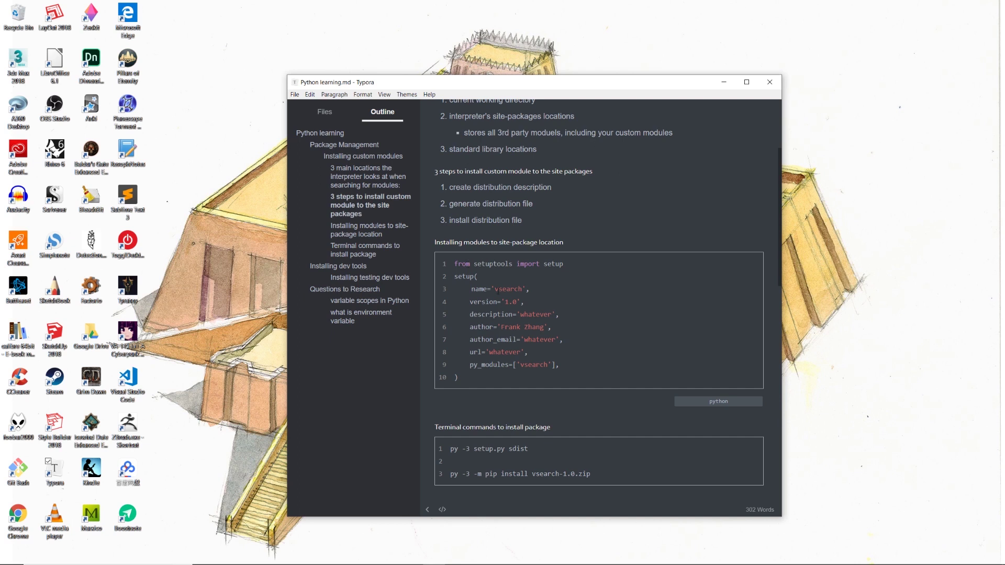
pyautogui.scroll(-5, 497, 291)
pyautogui.scroll(8, 499, 291)
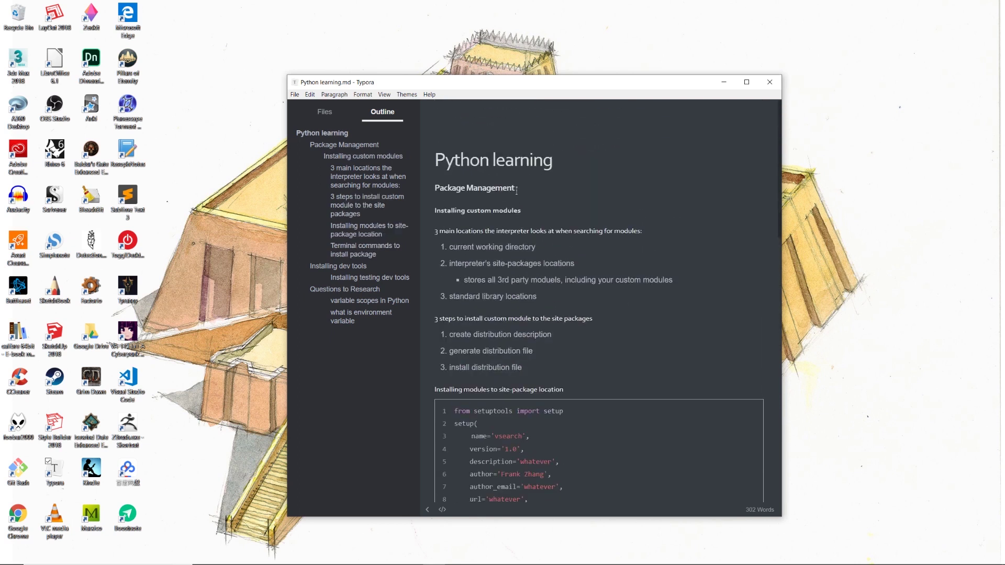
# Step: Make 'Package Management' a ### heading, check the table and Diagram, and save Python learning.md
pyautogui.press('Home')
pyautogui.write('###')
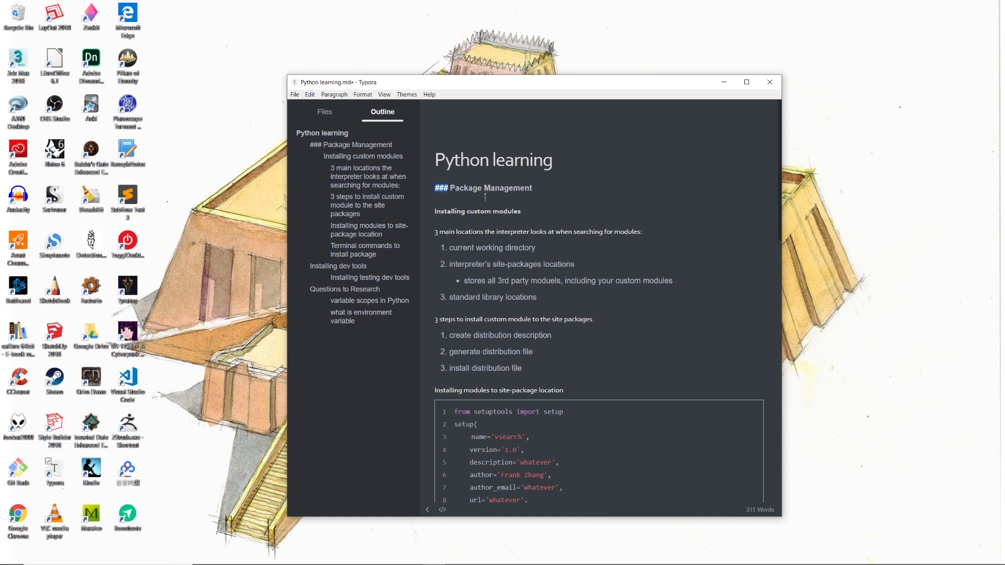
pyautogui.scroll(-15, 485, 197)
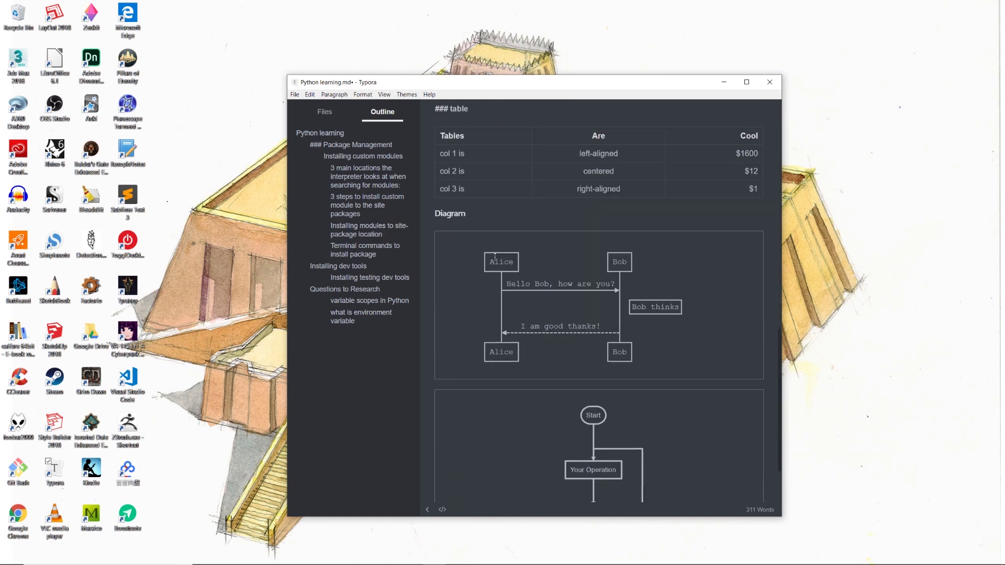
pyautogui.hotkey('ctrl', 'z')
pyautogui.hotkey('ctrl', 'z')
pyautogui.hotkey('ctrl', 'z')
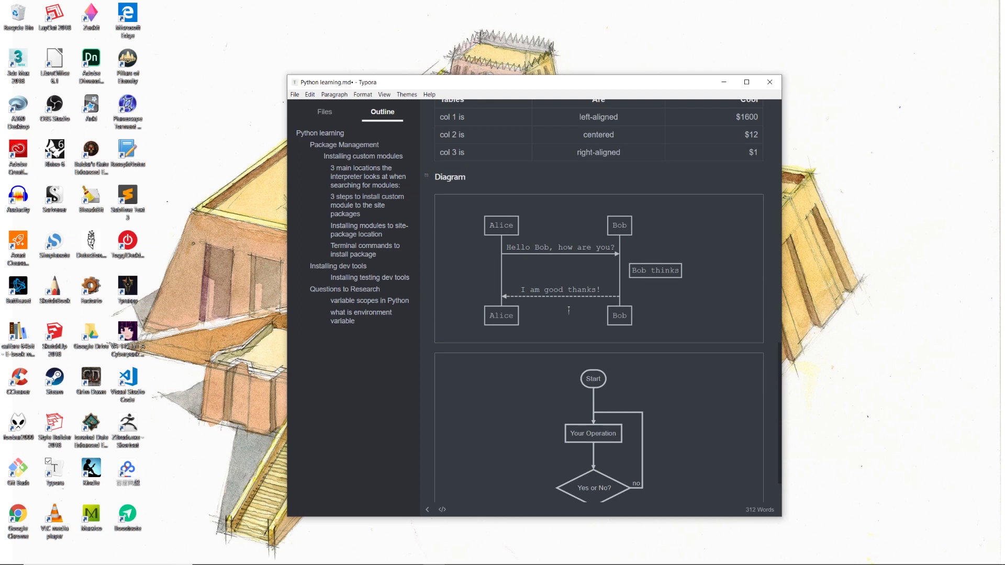
pyautogui.scroll(1, 569, 311)
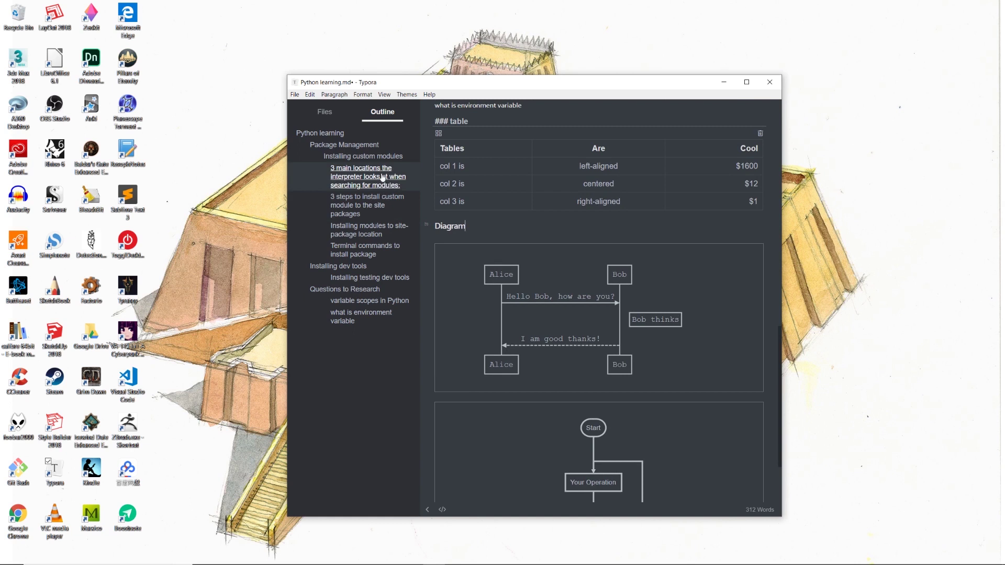
pyautogui.click(294, 94)
pyautogui.click(319, 190)
pyautogui.scroll(4, 418, 259)
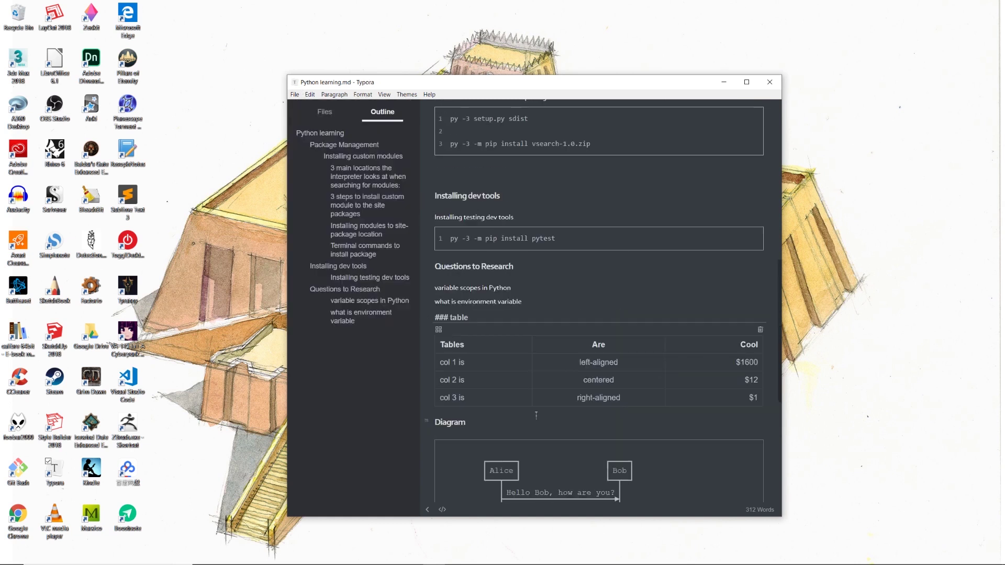
pyautogui.click(295, 94)
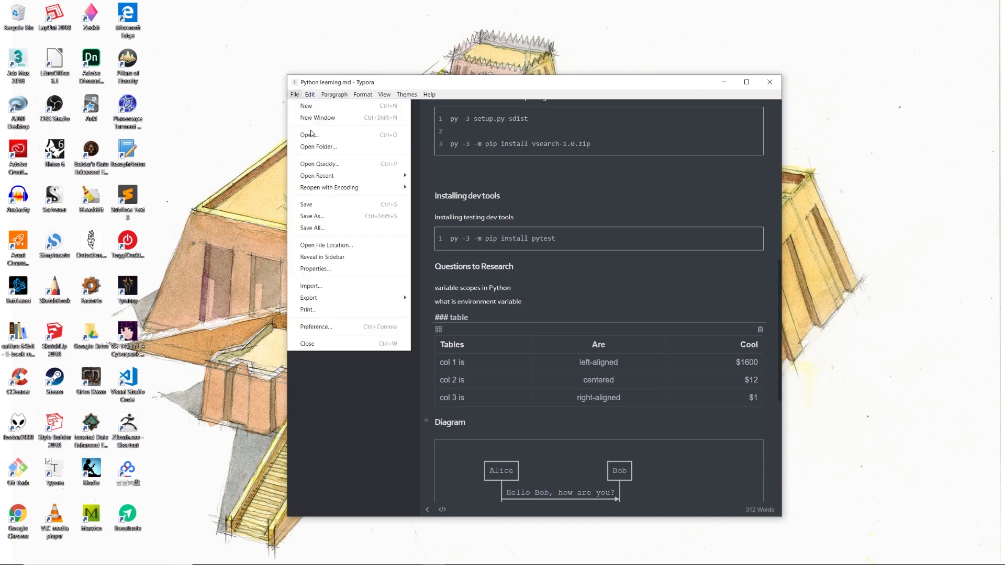
pyautogui.moveTo(396, 299)
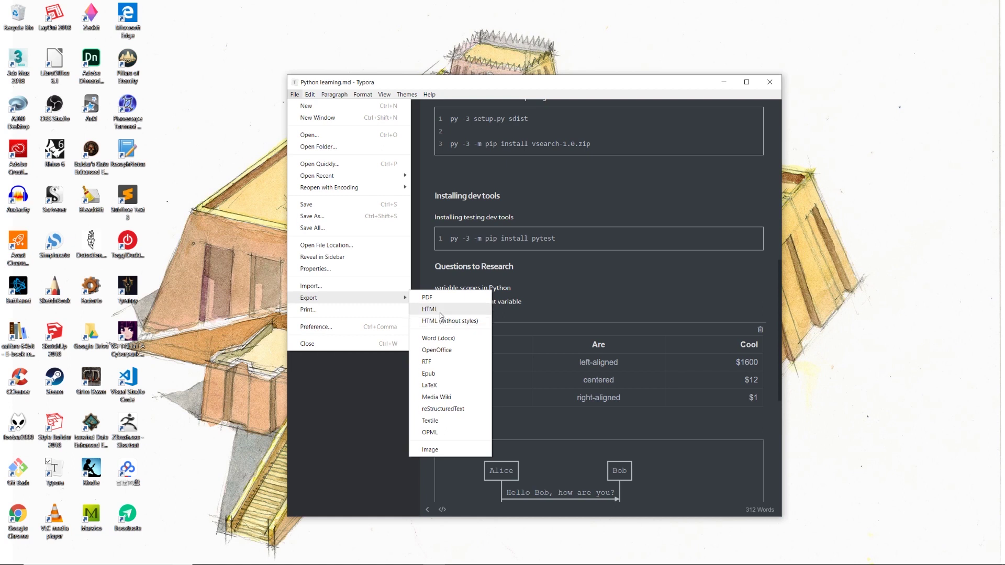
pyautogui.click(543, 312)
pyautogui.scroll(15, 523, 335)
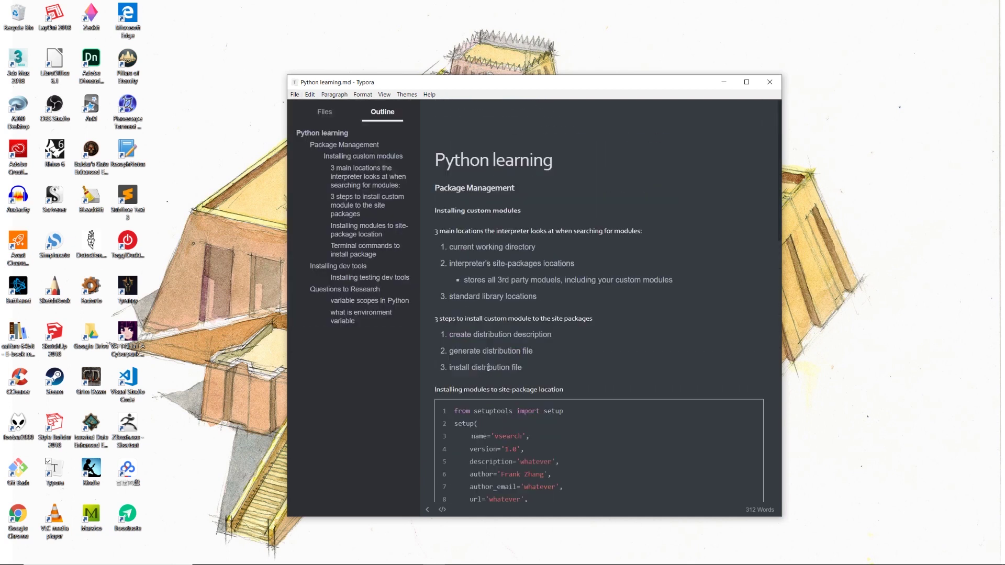
pyautogui.moveTo(560, 86); pyautogui.dragTo(549, 92)
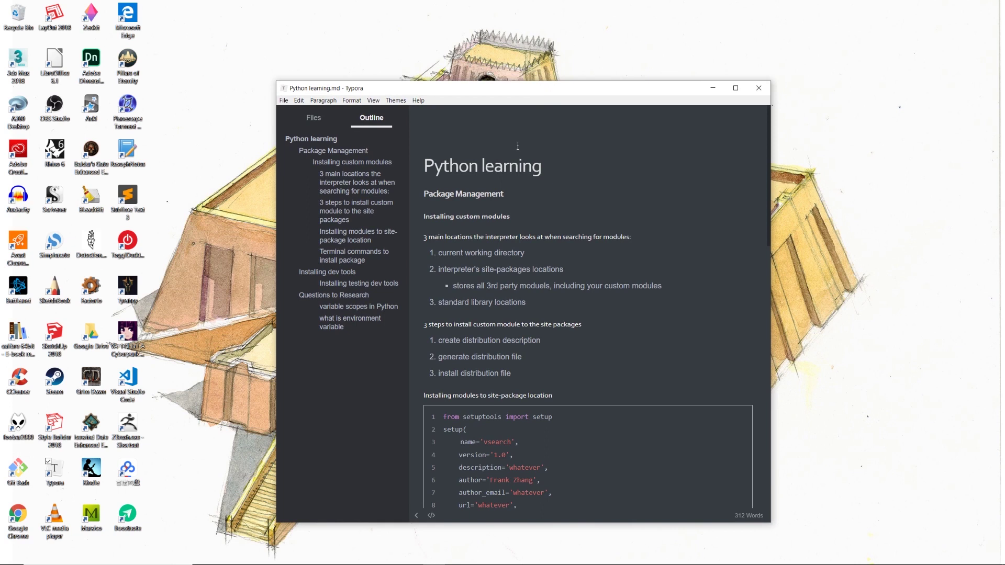
pyautogui.click(395, 101)
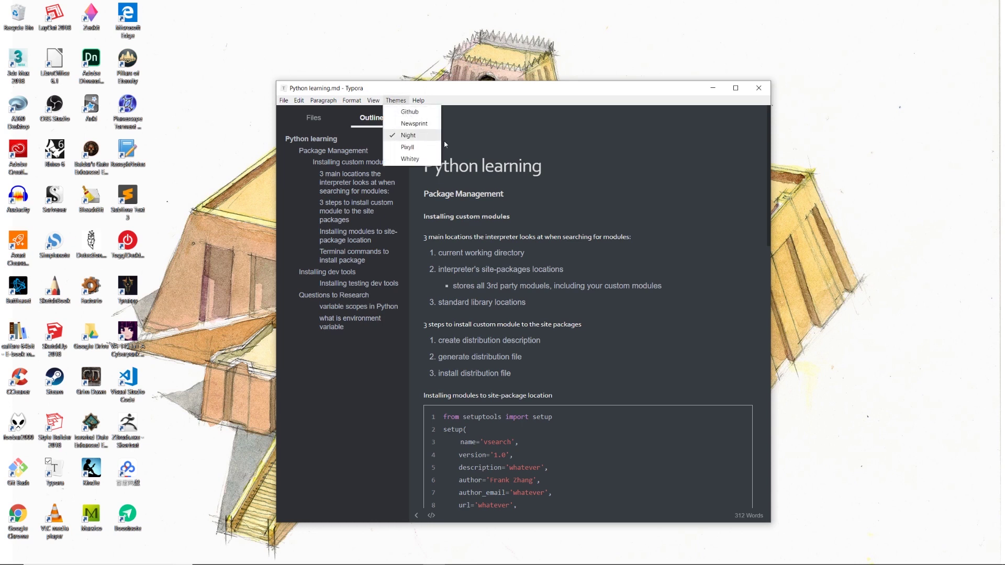
pyautogui.click(531, 209)
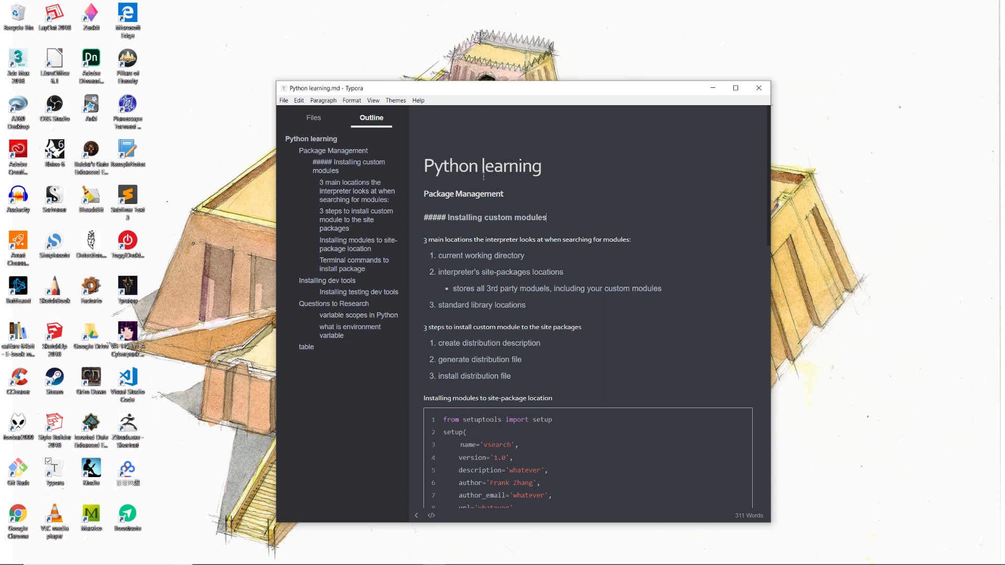
pyautogui.click(360, 185)
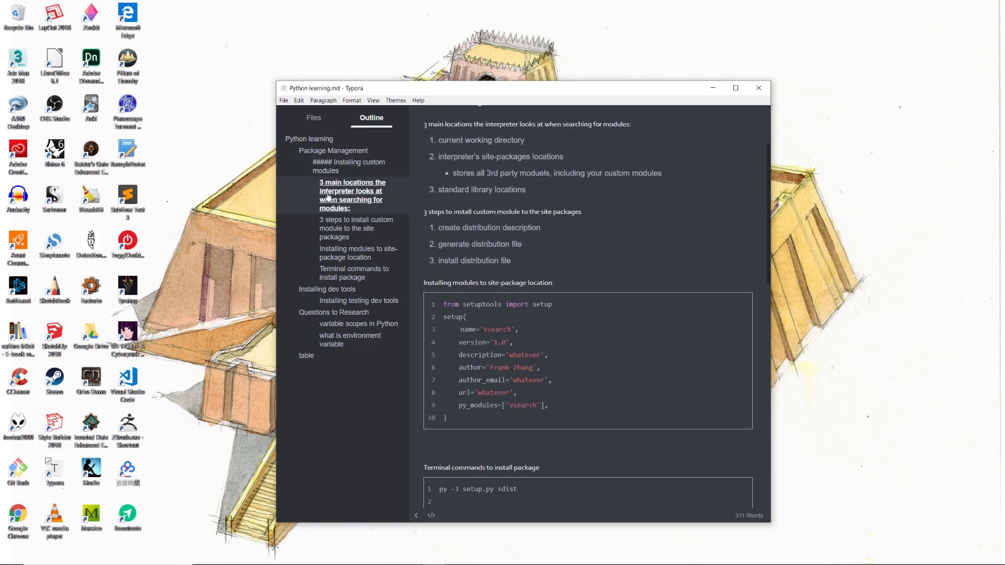
pyautogui.click(360, 225)
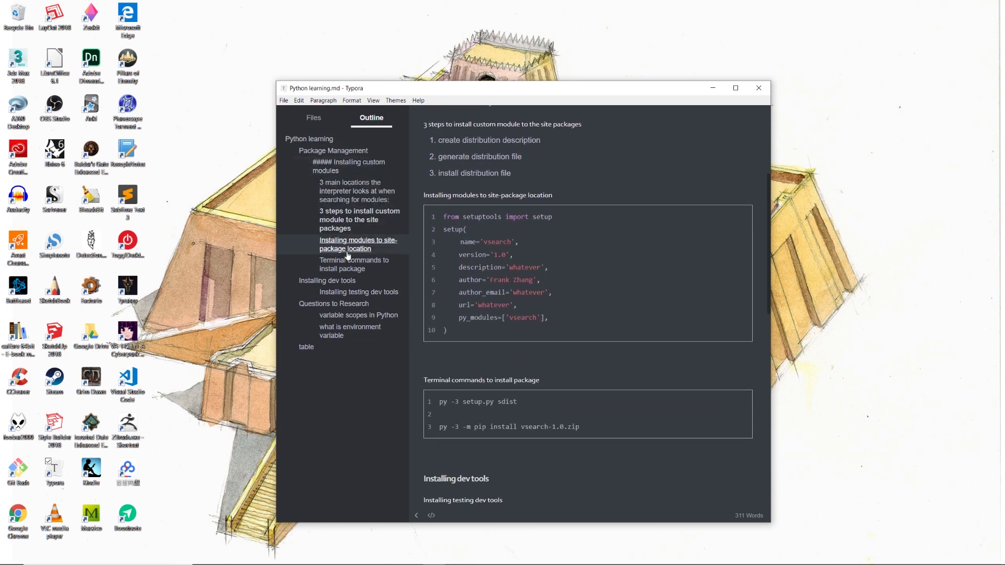
pyautogui.click(361, 242)
pyautogui.click(496, 184)
pyautogui.scroll(5, 490, 187)
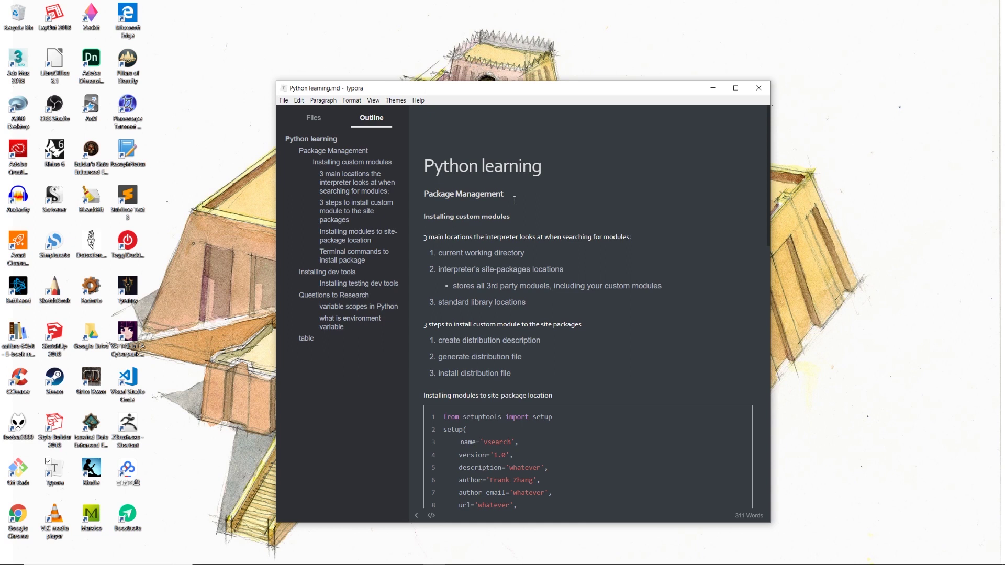
# Step: Drag the Typora window further left
pyautogui.moveTo(495, 90); pyautogui.dragTo(429, 101)
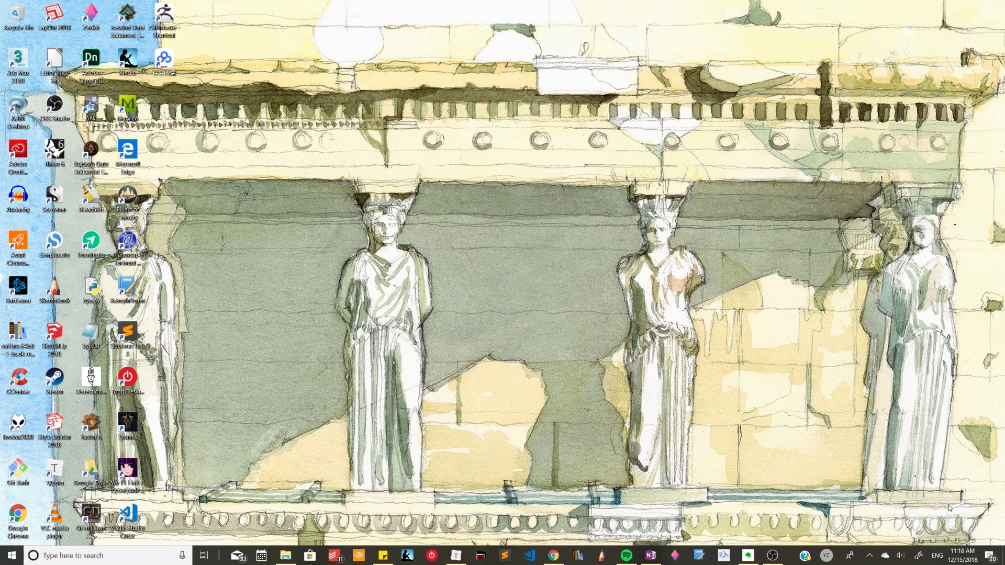
# Step: Bring OneNote forward, reposition its window, and open NoteHighlight's JS code box on the test page
pyautogui.click(651, 555)
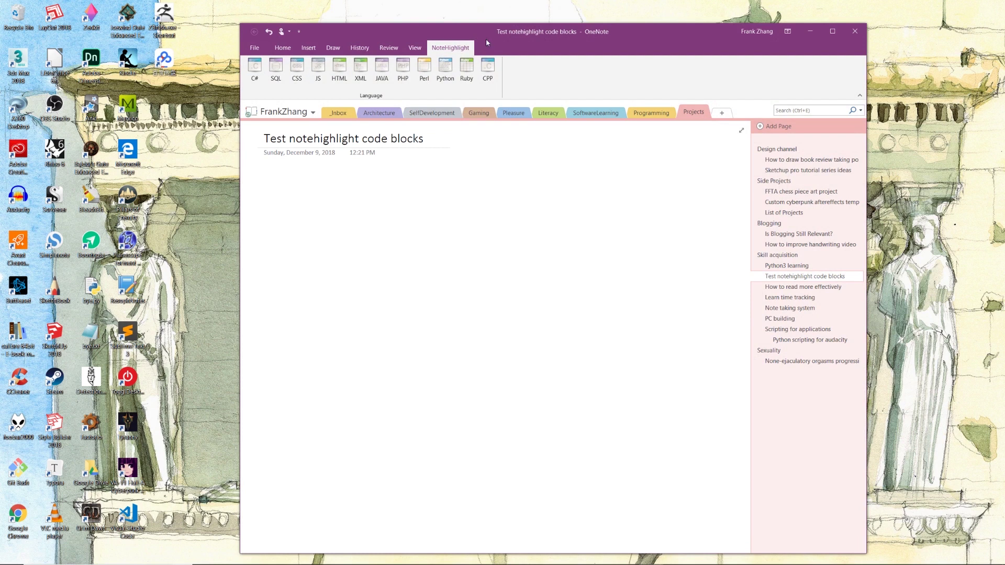
pyautogui.moveTo(488, 40); pyautogui.dragTo(492, 64)
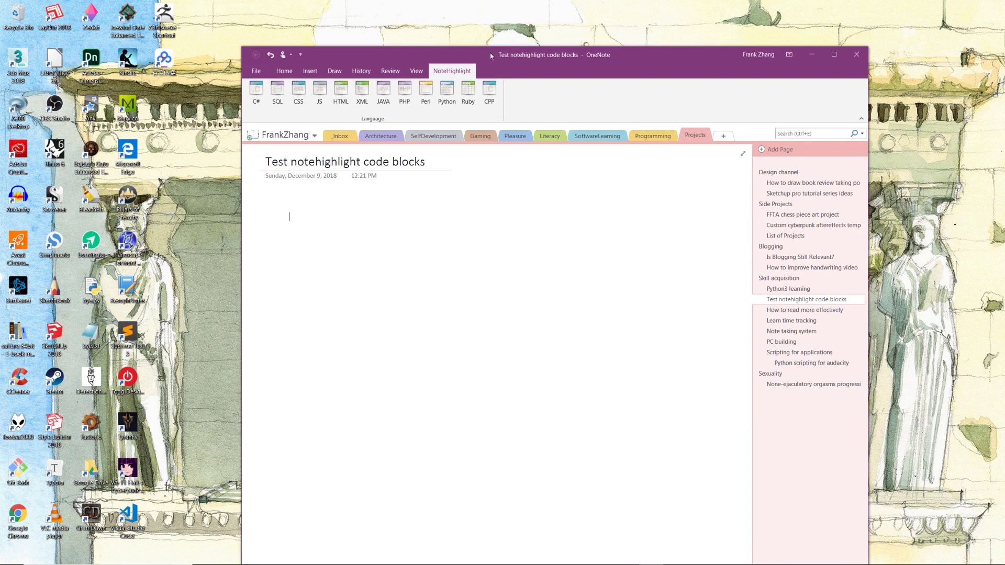
pyautogui.moveTo(490, 52); pyautogui.dragTo(477, 41)
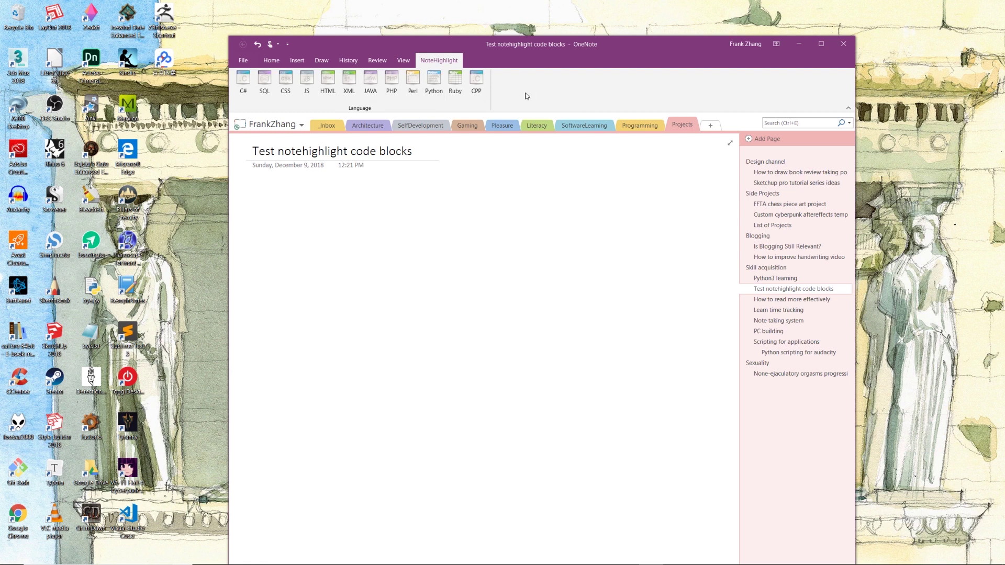
pyautogui.click(311, 80)
# Step: Insert console.log('hello world.') as a highlighted JavaScript block via NoteHighlight
pyautogui.moveTo(473, 168); pyautogui.dragTo(438, 172)
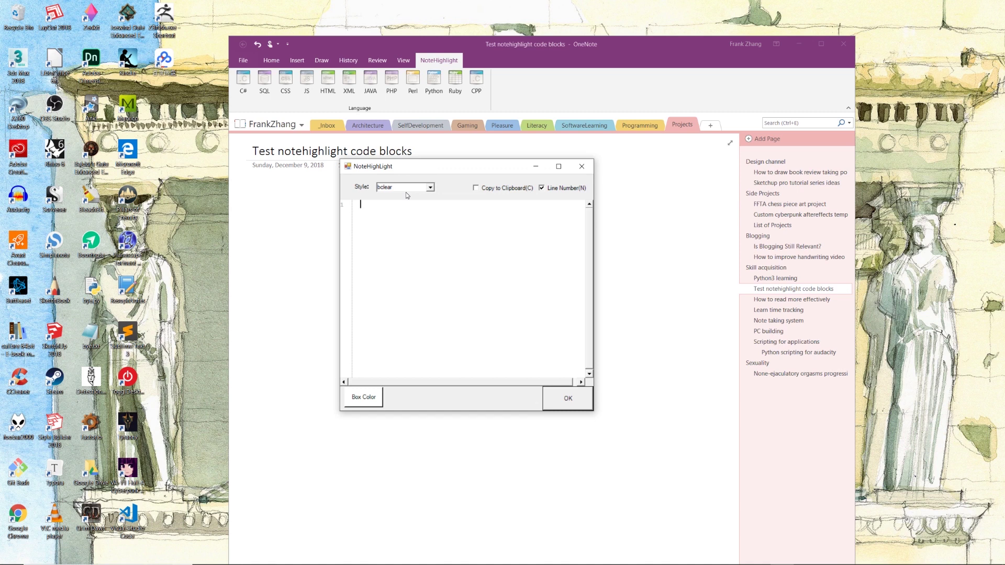
pyautogui.write("console.log('hello world.');")
pyautogui.click(573, 394)
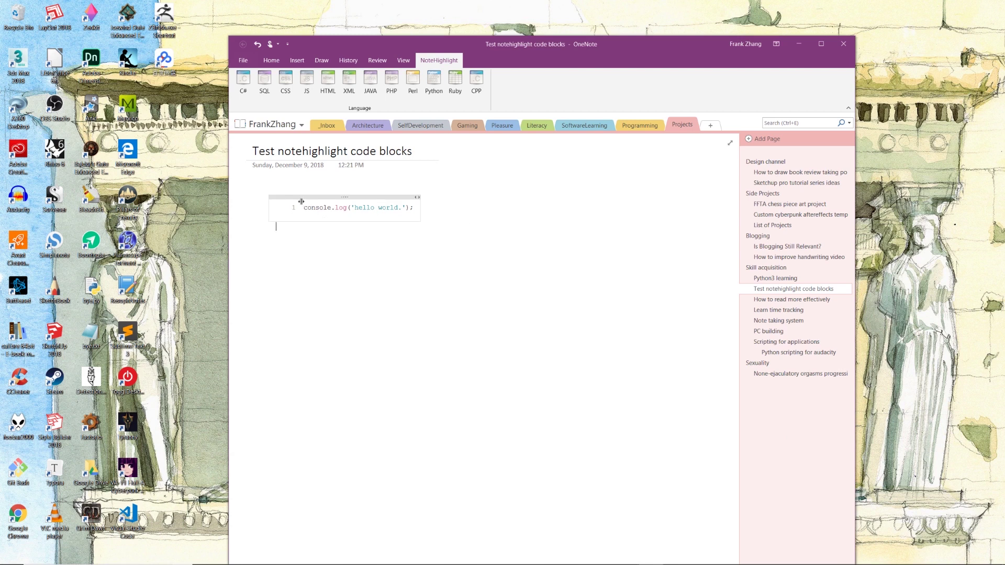
# Step: Move the code block up and left on the page and place the caret inside it
pyautogui.moveTo(311, 198); pyautogui.dragTo(299, 186)
pyautogui.click(422, 229)
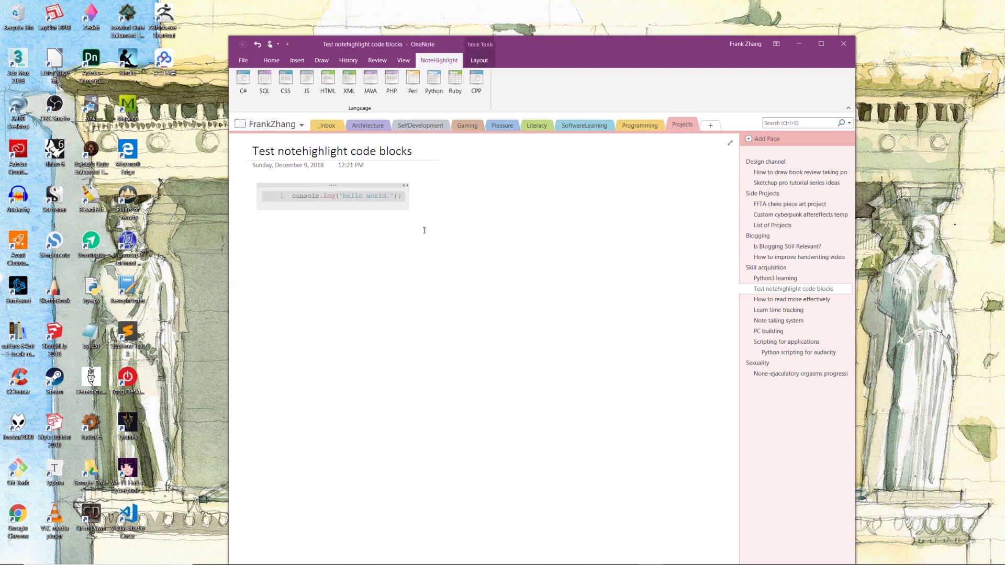
pyautogui.moveTo(610, 56); pyautogui.dragTo(620, 47)
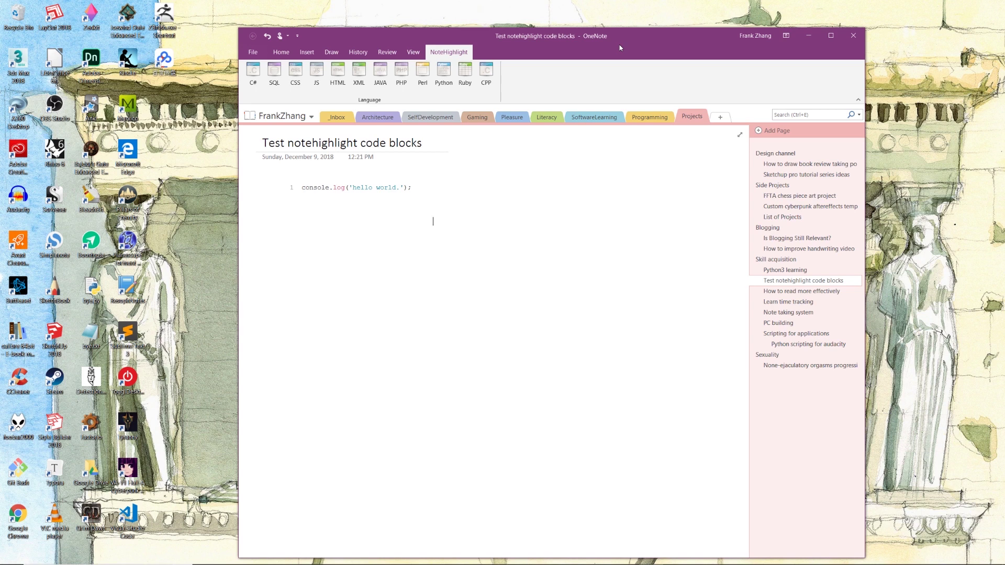
pyautogui.click(357, 185)
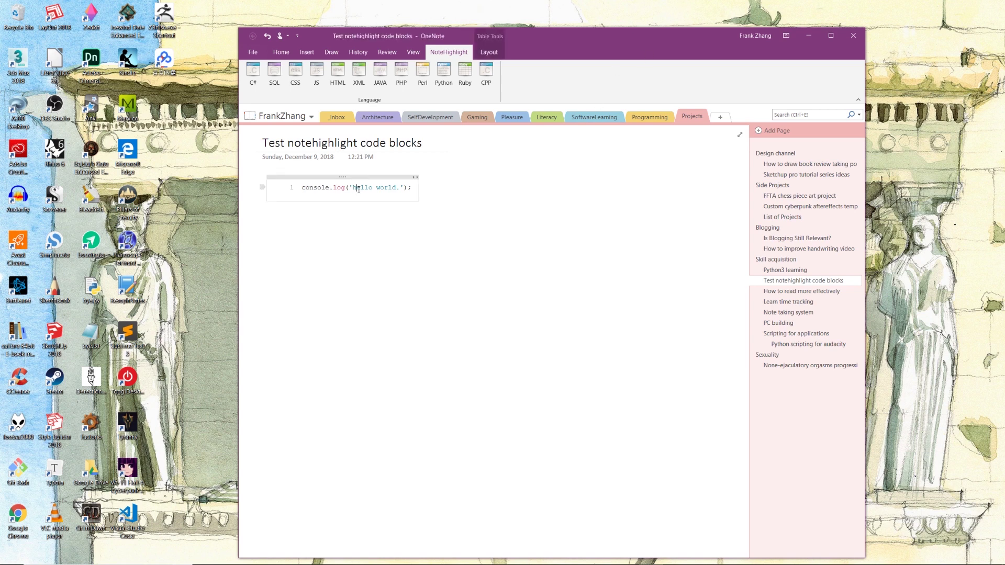
pyautogui.tripleClick(358, 187)
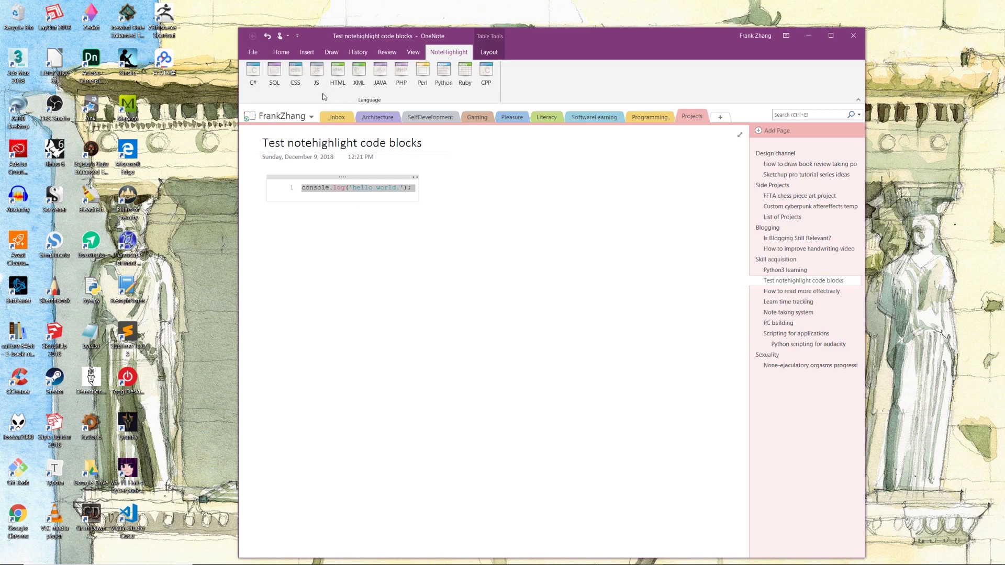
pyautogui.click(316, 73)
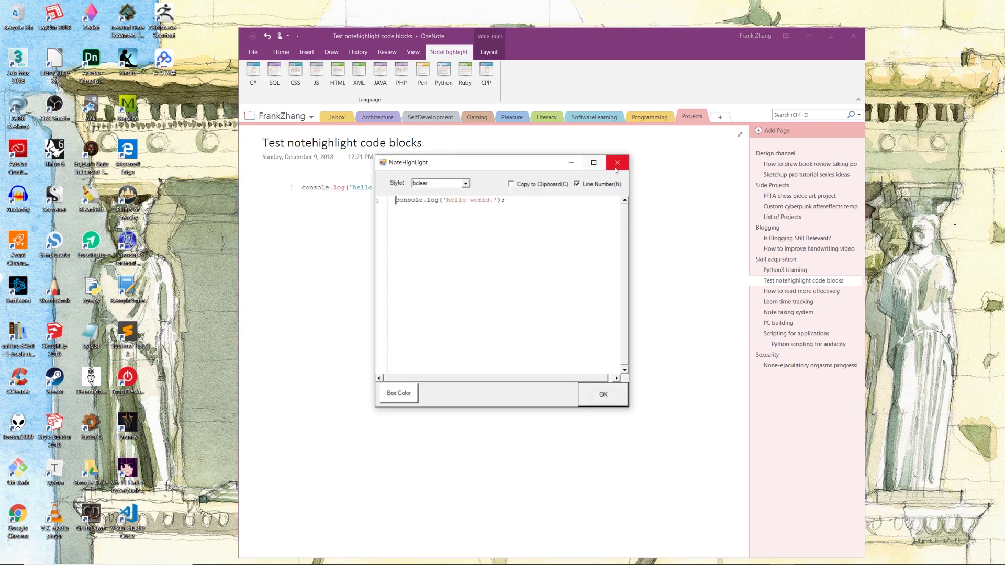
pyautogui.click(615, 167)
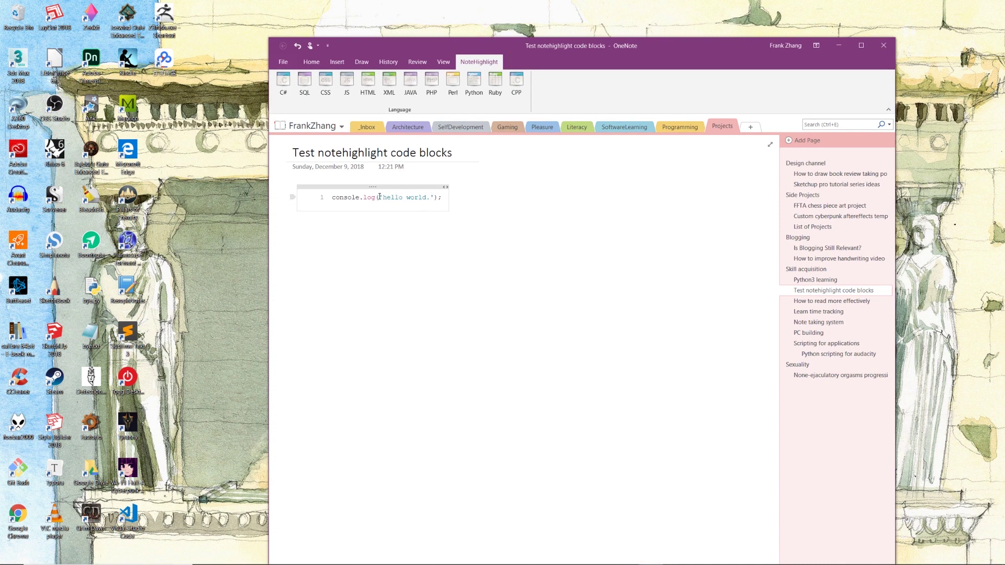
pyautogui.moveTo(379, 197); pyautogui.dragTo(369, 198)
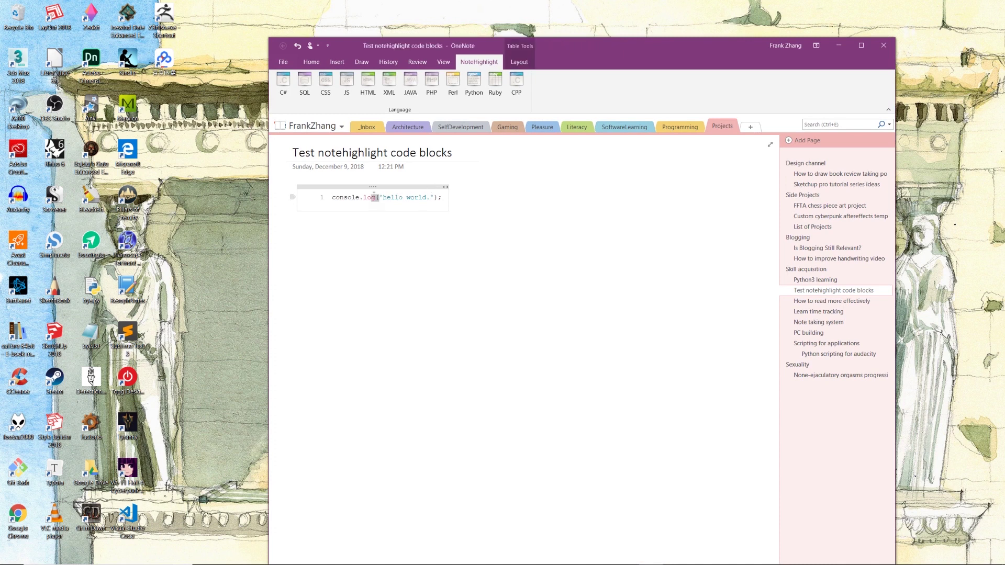
pyautogui.click(400, 200)
pyautogui.moveTo(334, 197); pyautogui.dragTo(419, 202)
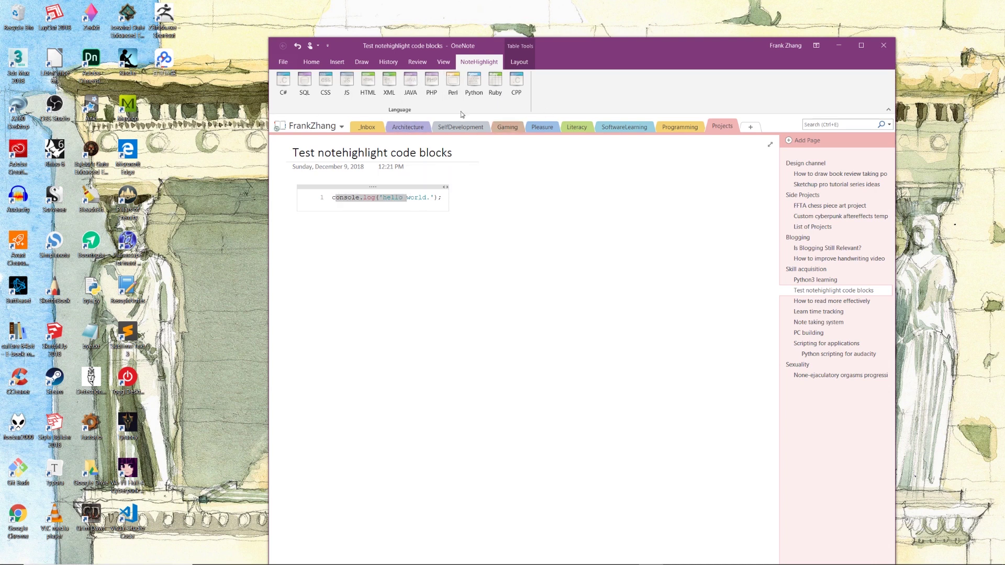
pyautogui.click(535, 181)
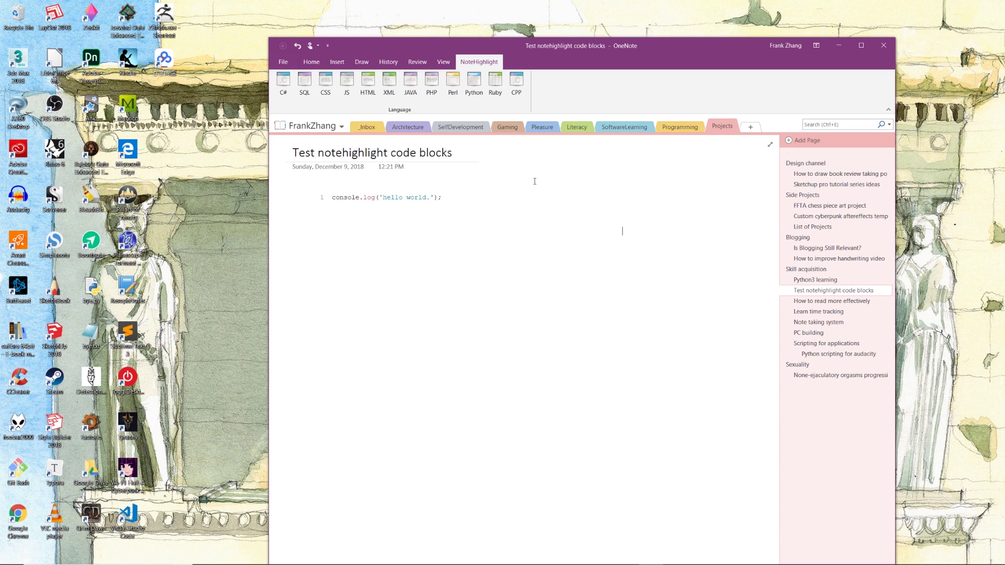
# Step: Put the OneNote window away with Alt+F4
pyautogui.hotkey('alt', 'F4')
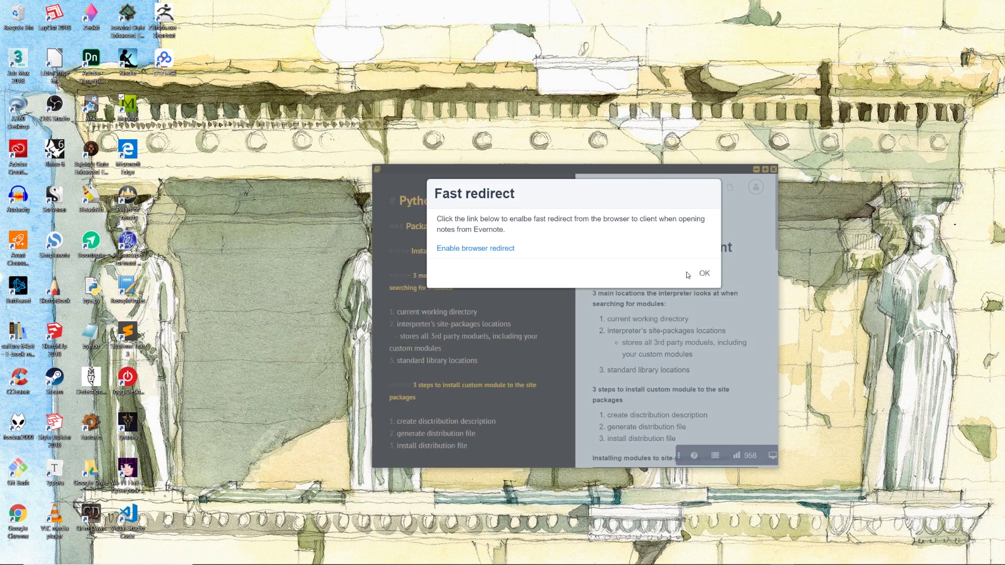
# Step: Dismiss Marxico's Fast redirect notice, skim the note, and bring up Evernote's Python 3 note
pyautogui.click(705, 273)
pyautogui.scroll(-8, 486, 270)
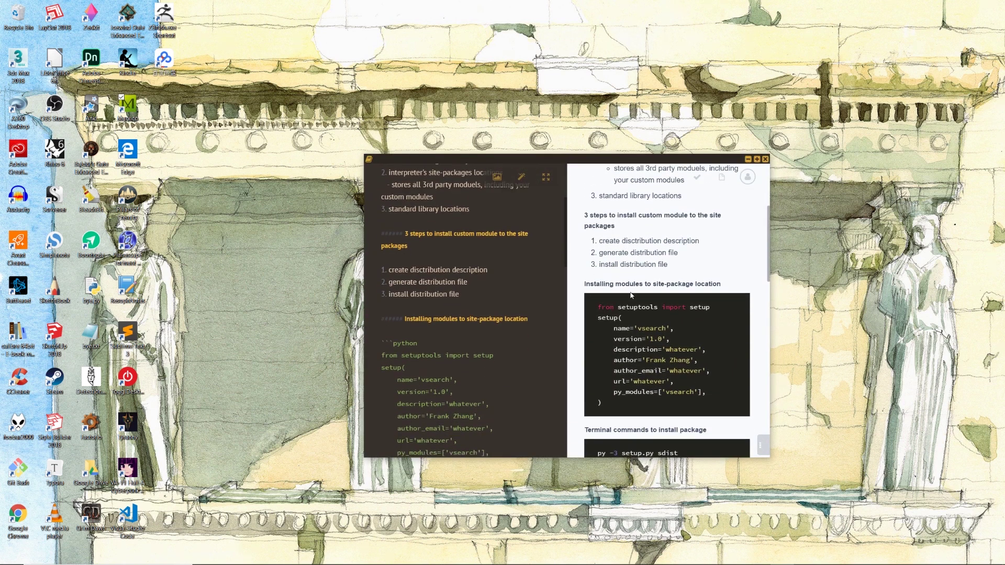
pyautogui.scroll(-3, 665, 272)
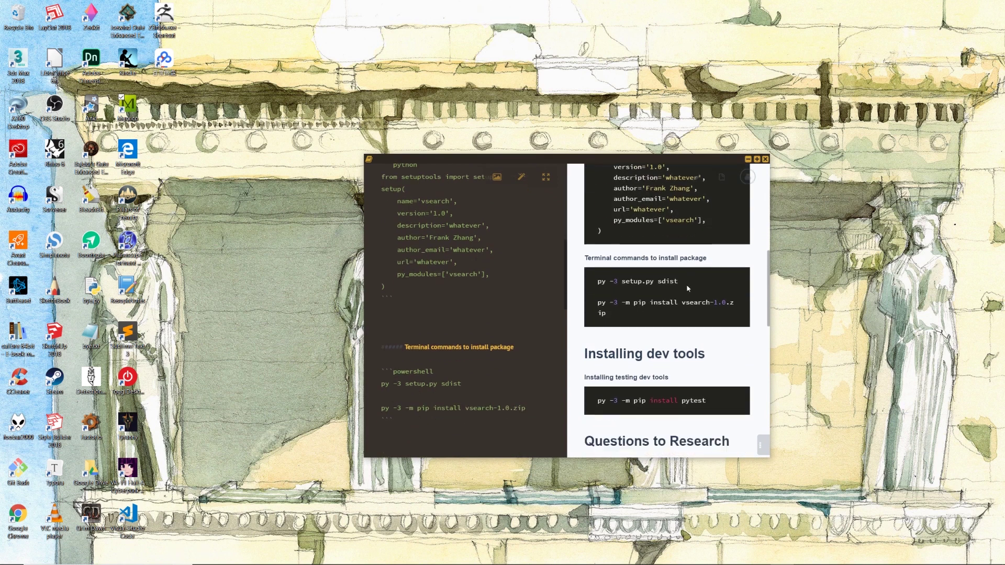
pyautogui.scroll(6, 680, 261)
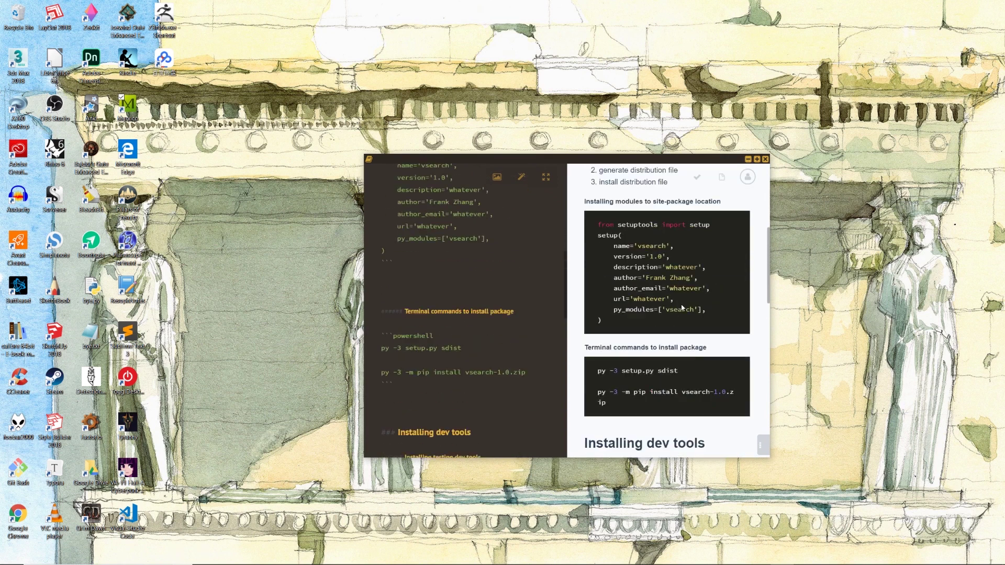
pyautogui.click(747, 177)
pyautogui.click(571, 233)
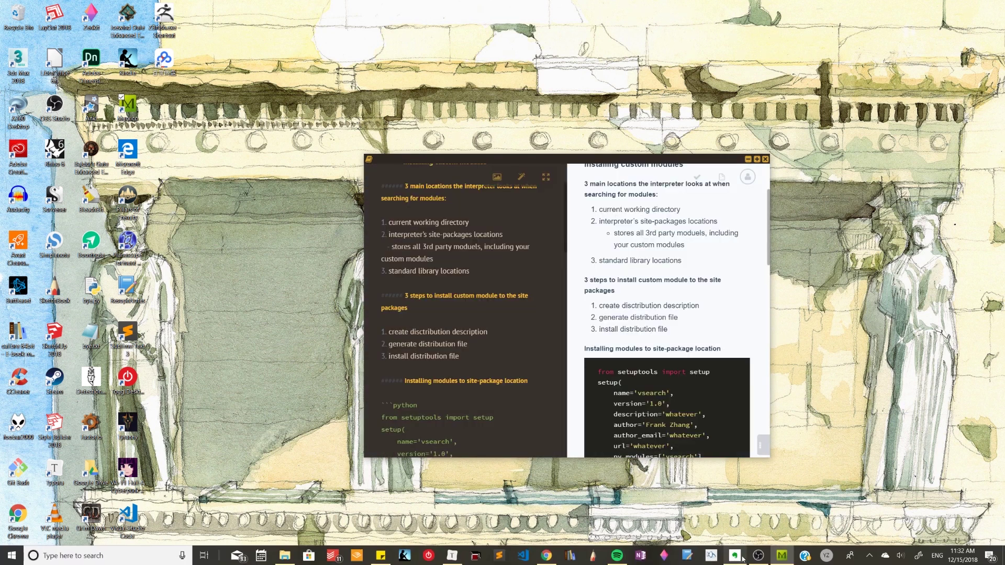
pyautogui.click(724, 555)
pyautogui.scroll(2, 444, 375)
# Step: Scroll through the synced Python 3 note in Evernote
pyautogui.scroll(-6, 539, 305)
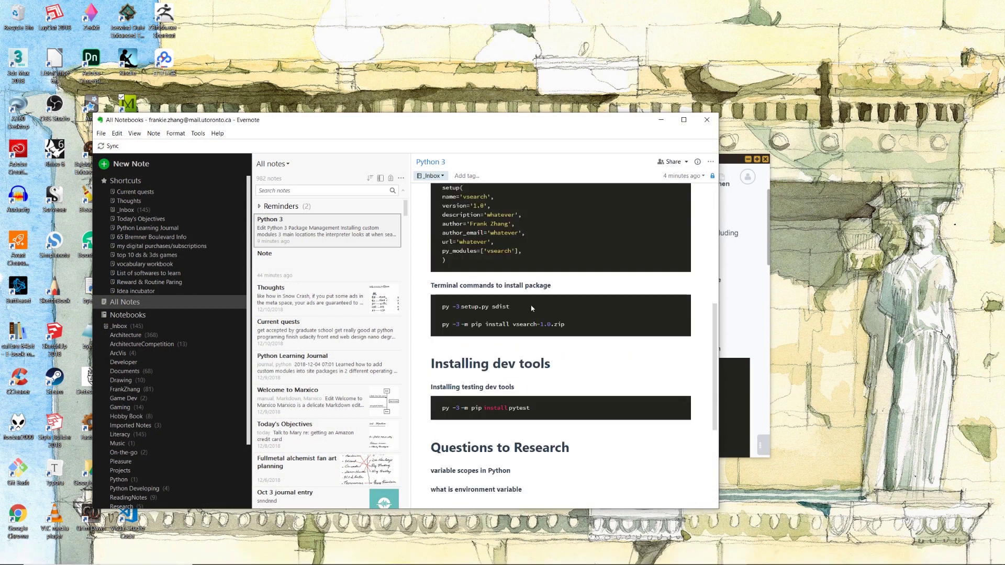
pyautogui.scroll(5, 532, 309)
pyautogui.scroll(1, 532, 309)
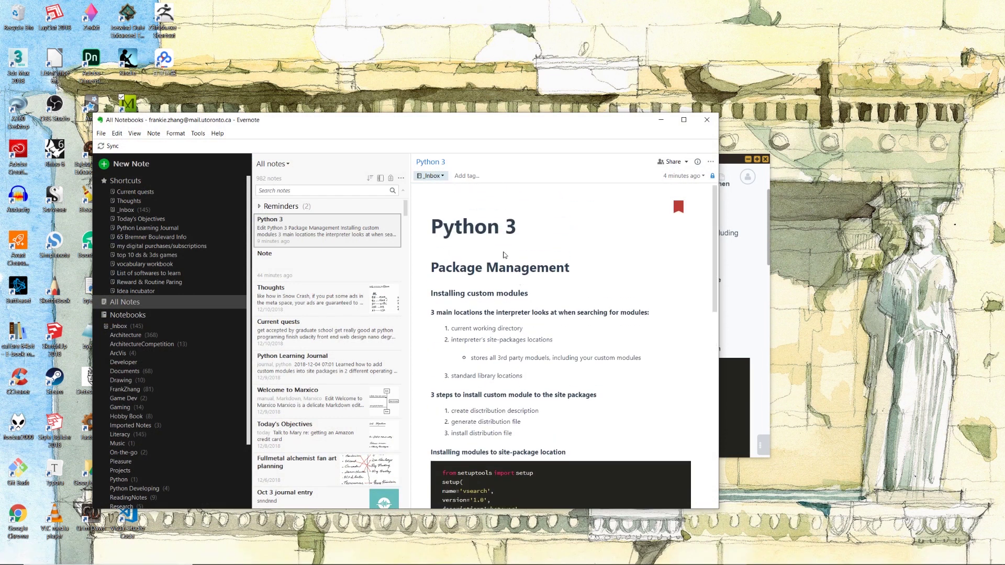
pyautogui.moveTo(504, 255); pyautogui.dragTo(525, 345)
pyautogui.scroll(-3, 526, 344)
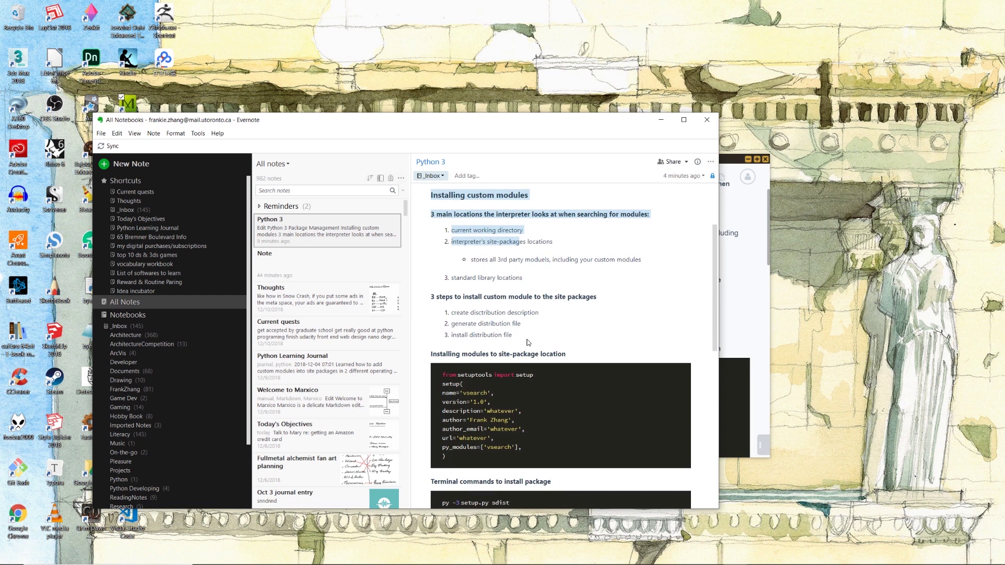
pyautogui.scroll(-4, 529, 337)
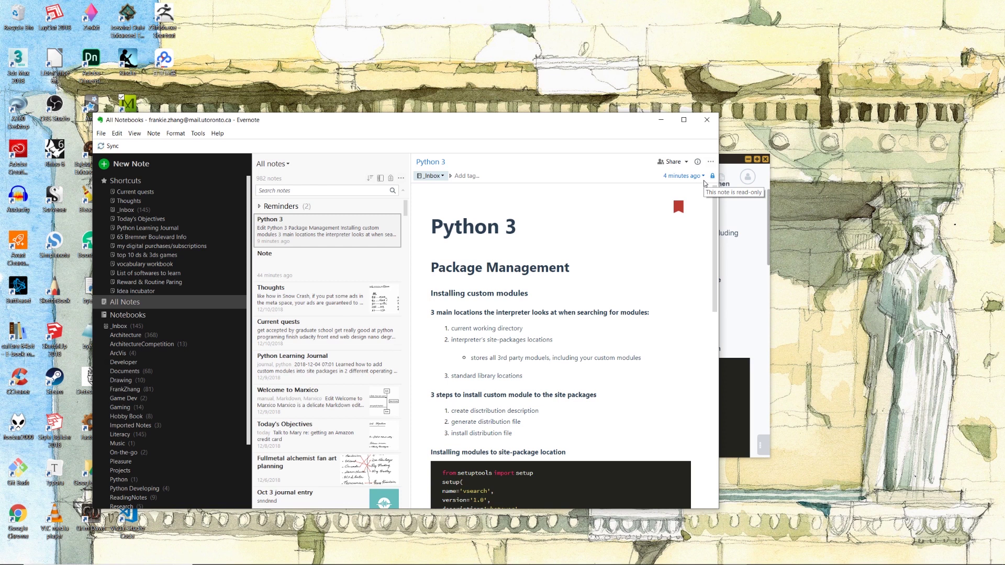
# Step: Minimize the Marxico editor and scroll the Evernote note down to File Handling
pyautogui.hotkey('alt', 'Tab')
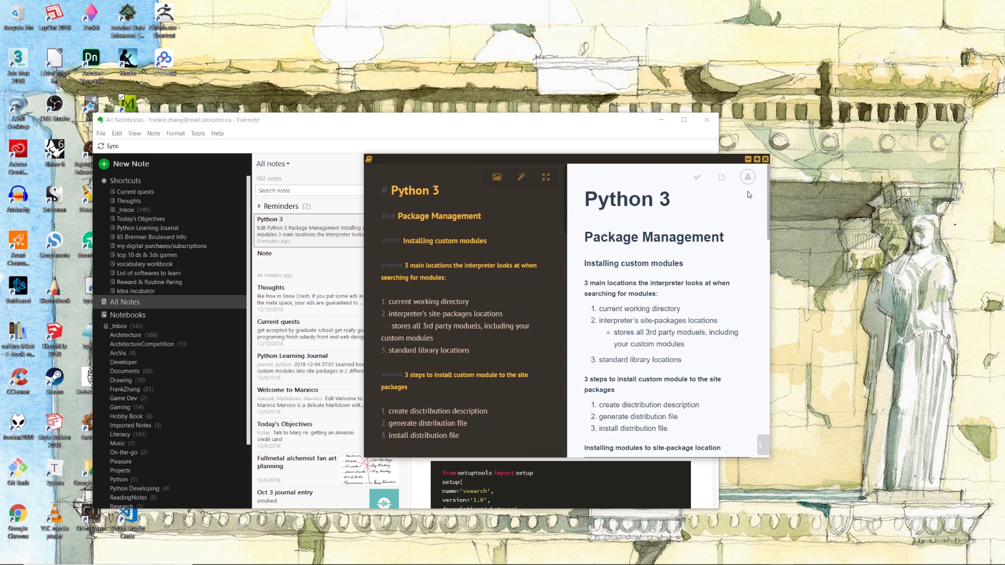
pyautogui.click(747, 158)
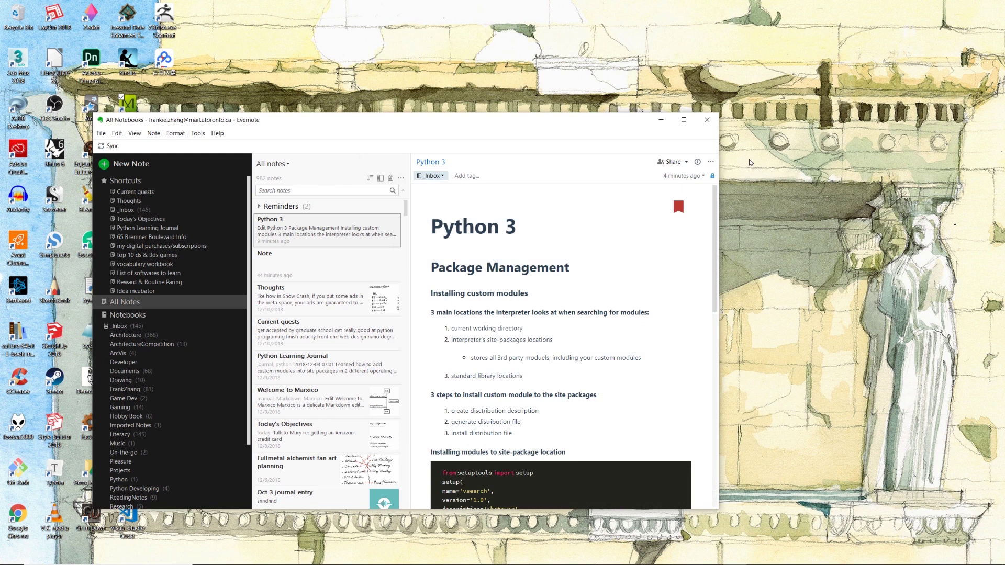
pyautogui.scroll(-3, 583, 326)
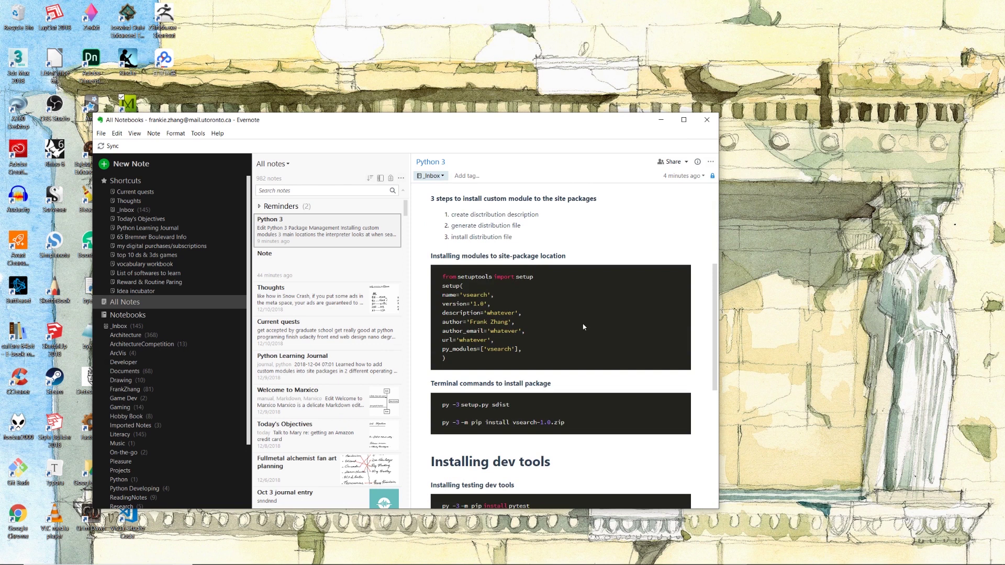
pyautogui.scroll(-4, 583, 325)
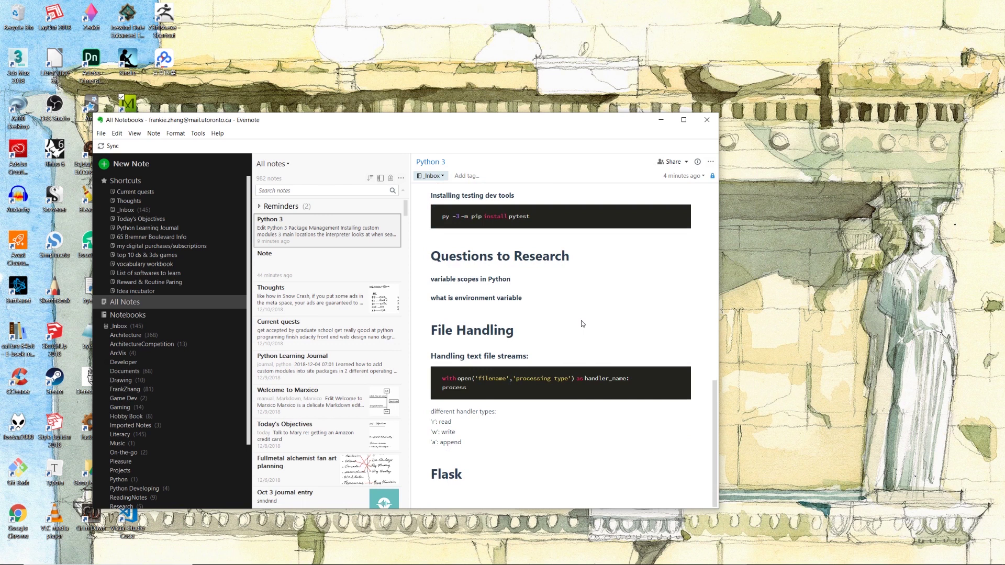